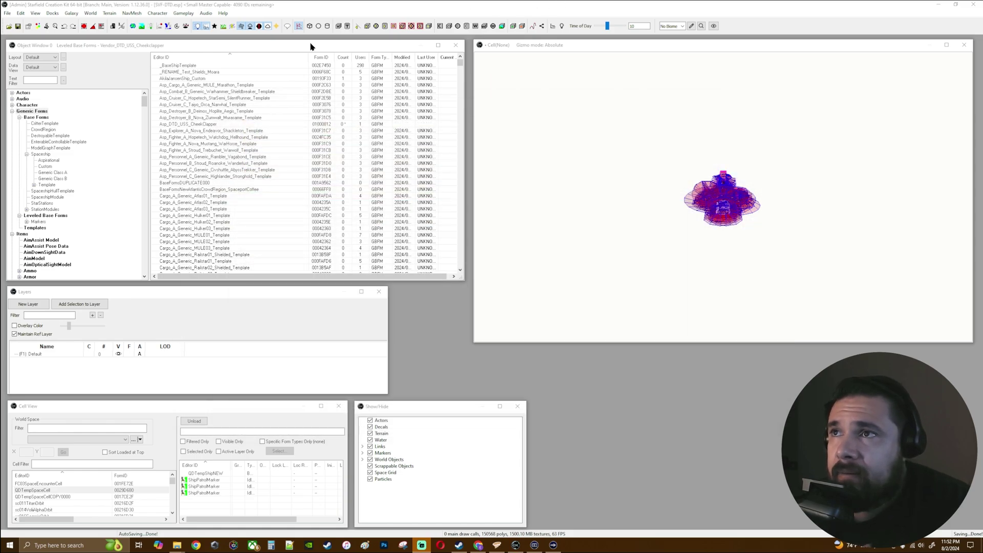
Step: Load the game data with ShipVendorFramework set as the active plugin
left_click(20, 13)
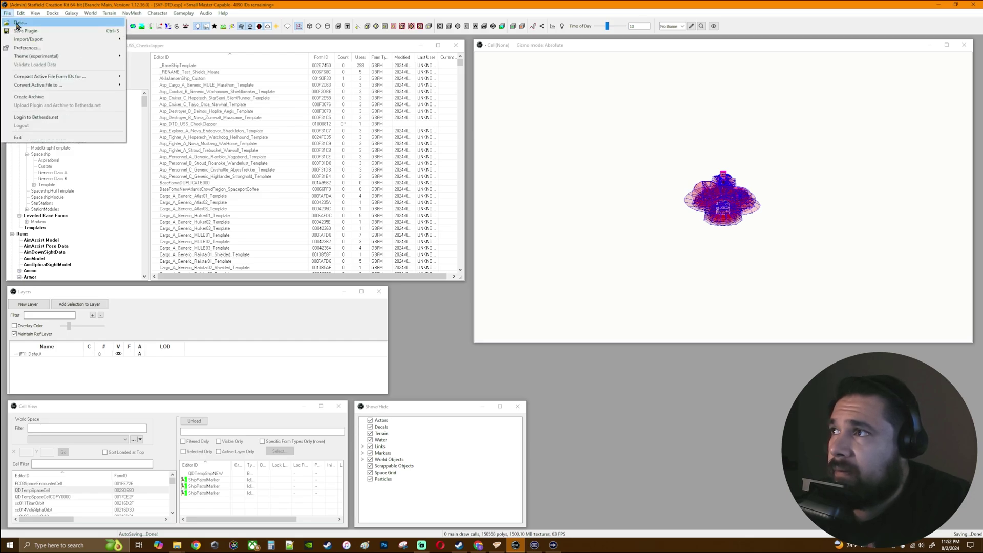
left_click(19, 24)
left_click(403, 219)
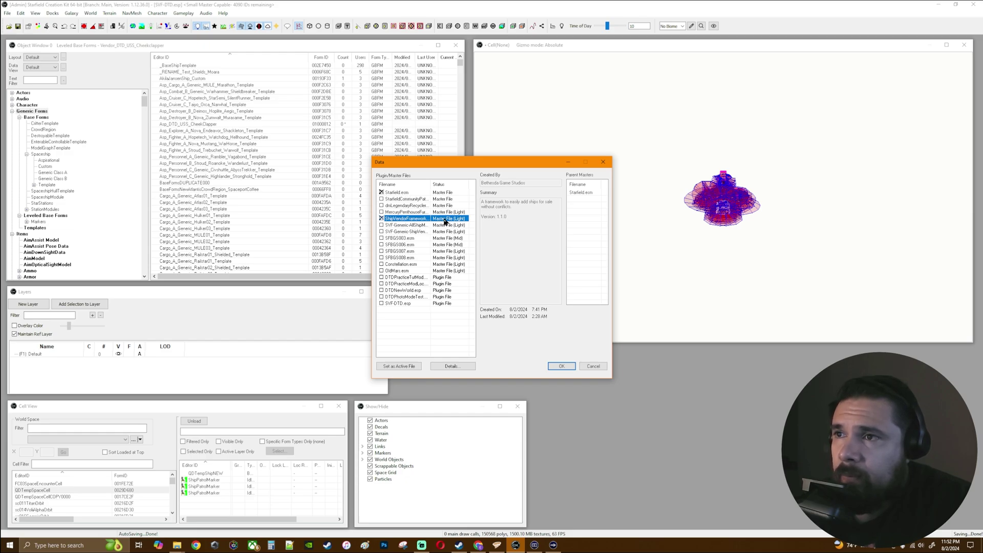
left_click(407, 366)
left_click(561, 366)
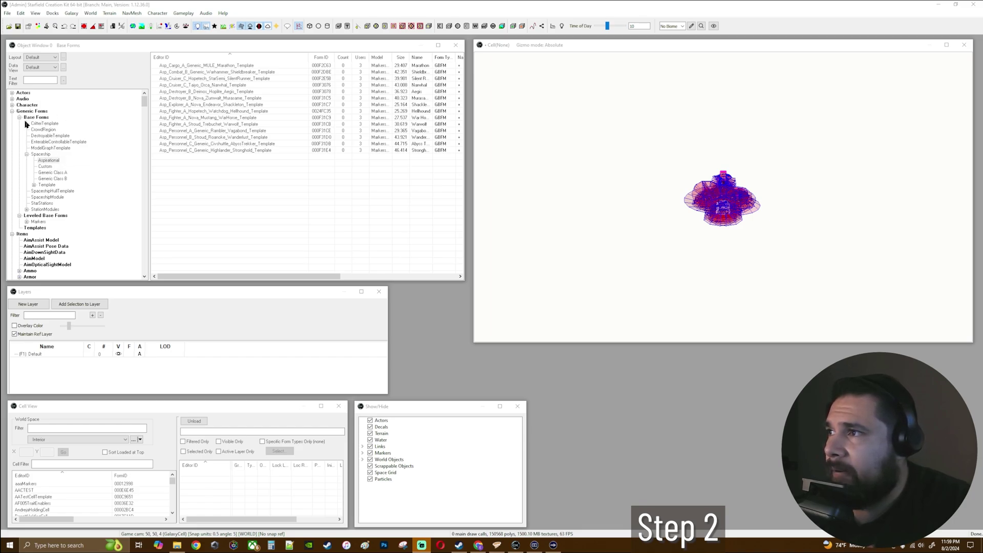
Step: Show the Aspirational spaceship category and select Asp_Combat_B_Generic_Warhammer_Shieldbreaker_Template
left_click(54, 161)
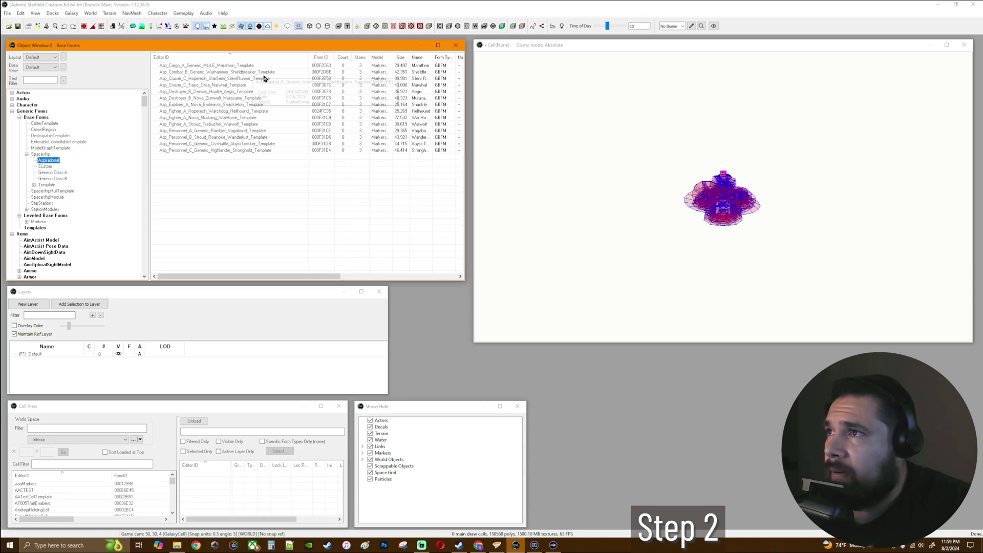
left_click(236, 73)
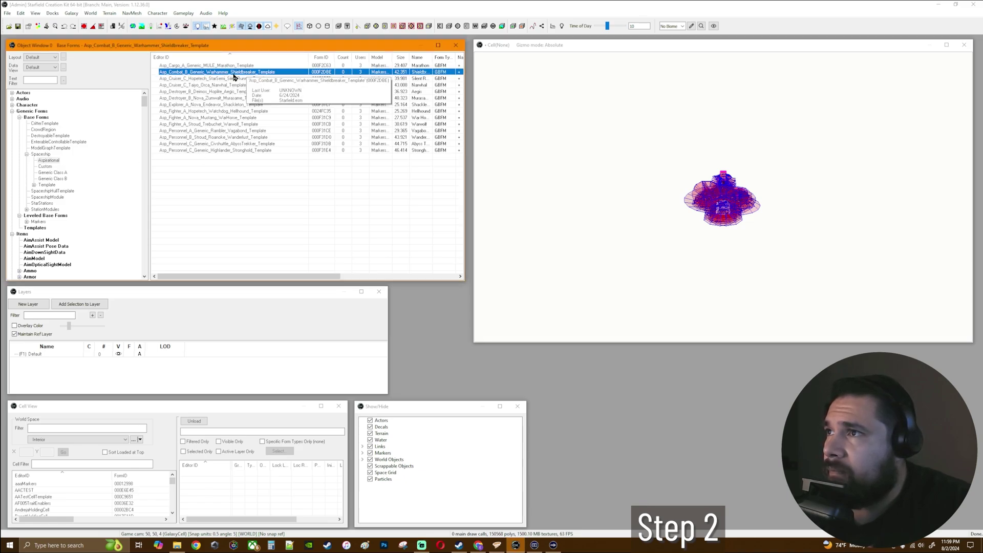
Step: Copy the Shieldbreaker template as new form Asp_DTD_Shrek_BF named 'The USS Shrek'
double_click(226, 73)
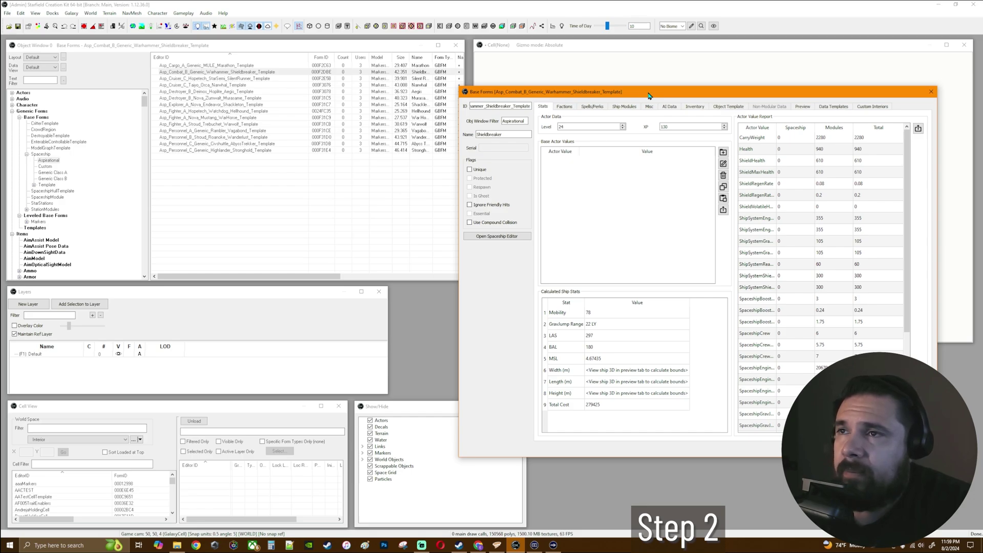
double_click(522, 107)
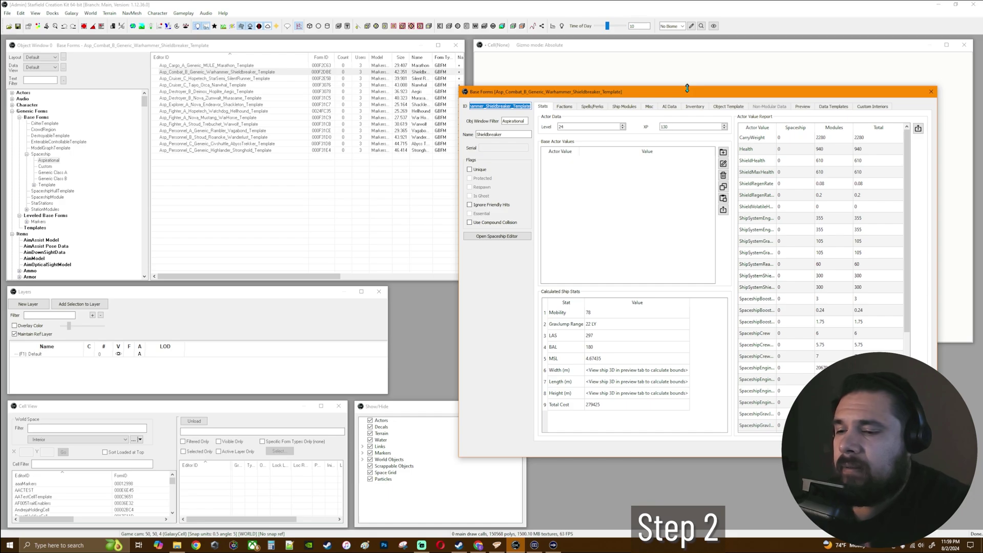
type("Asp")
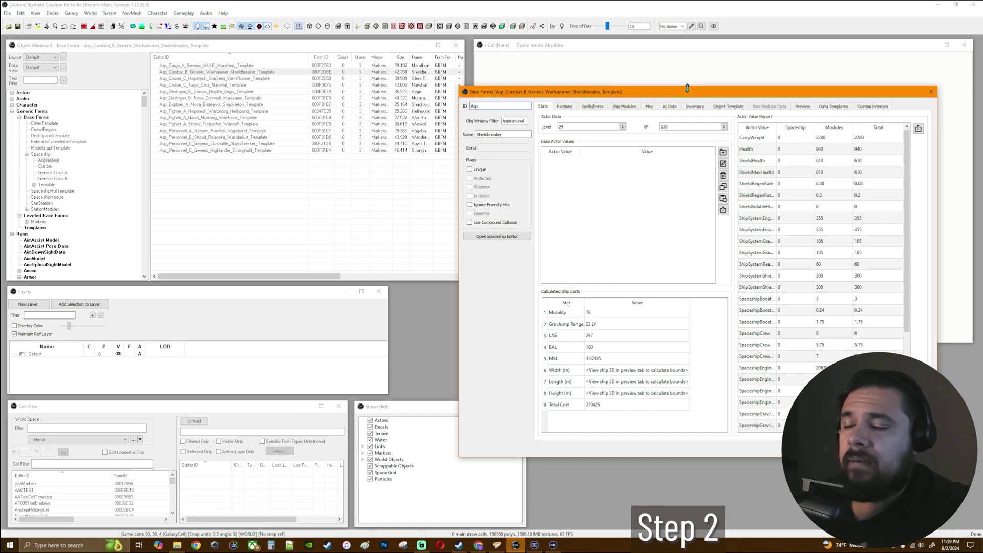
type("_DTD_Shrek_BF")
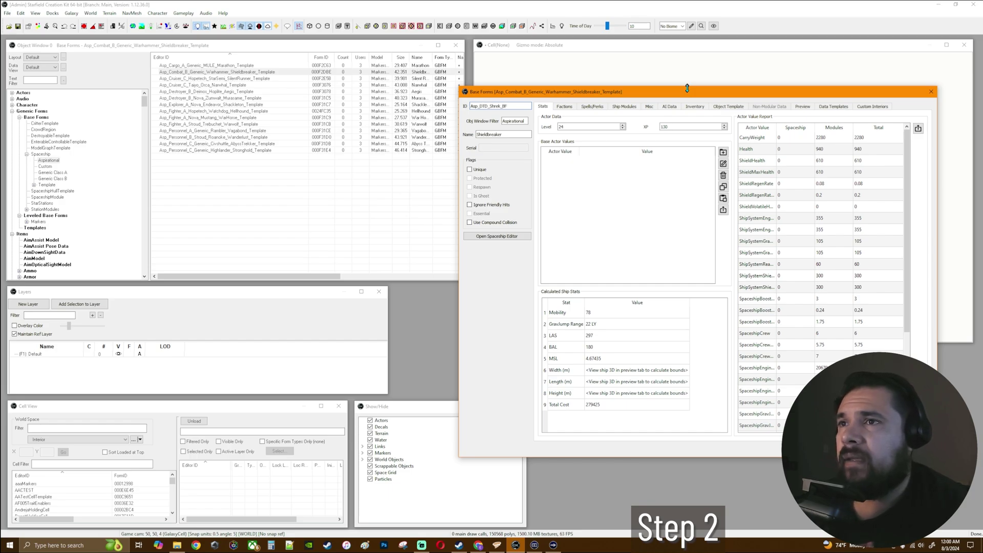
double_click(510, 134)
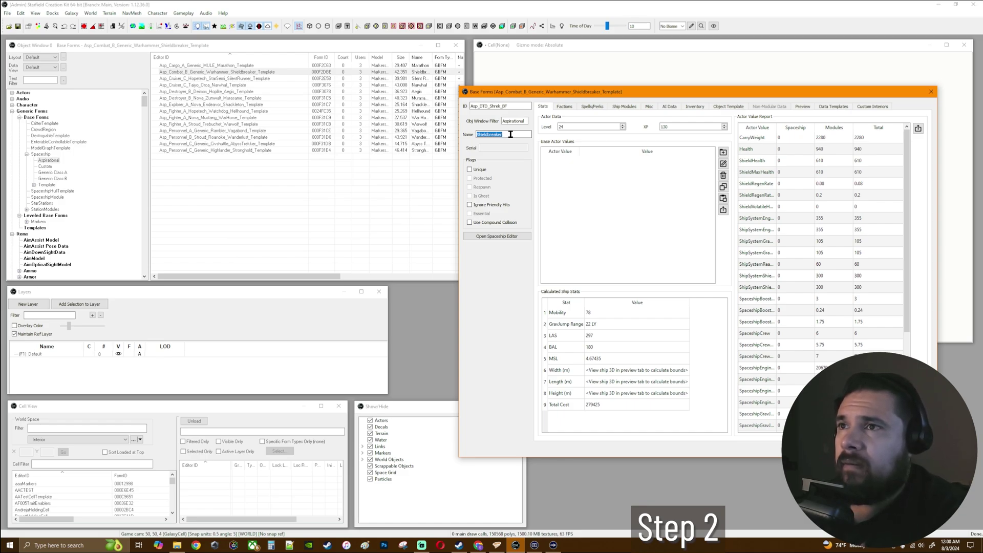
type("The USS Shrek")
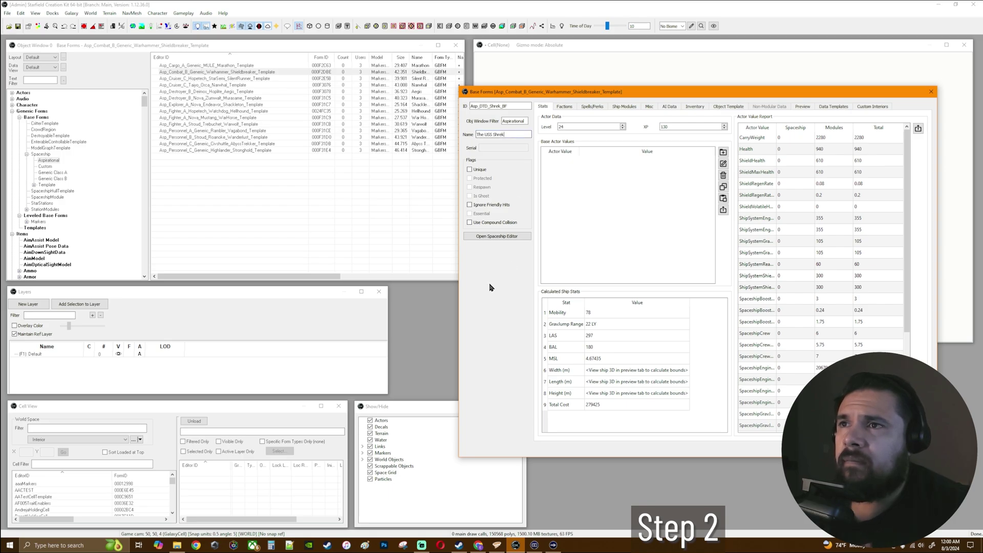
key("Return")
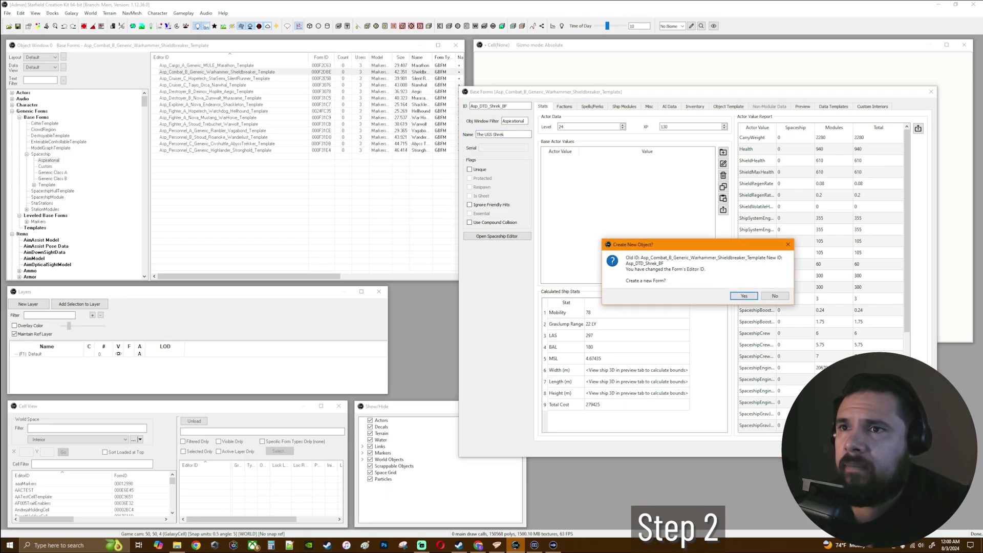
left_click(743, 297)
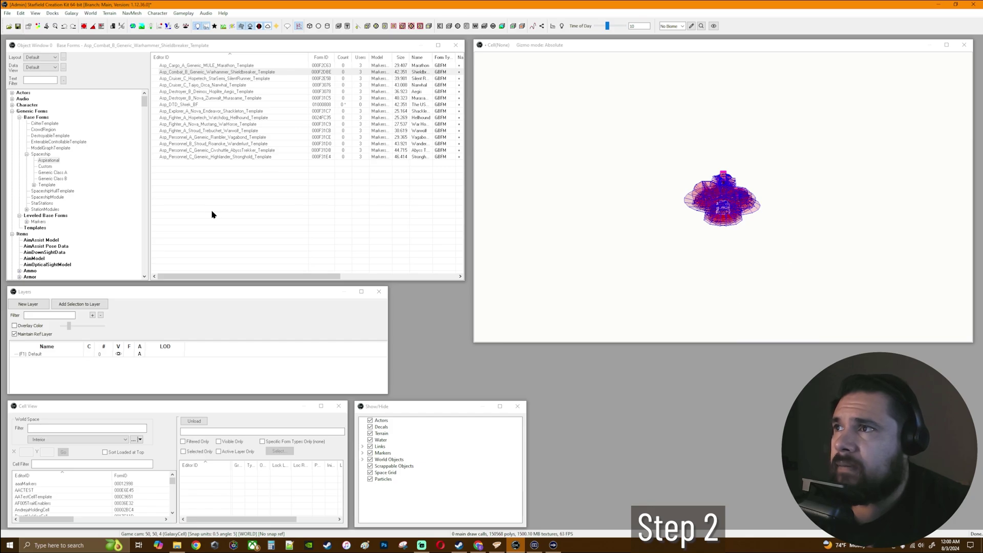
Step: Open Asp_DTD_Shrek_BF in the Spaceship Editor, dismissing the ship builder and load warnings
left_click(187, 104)
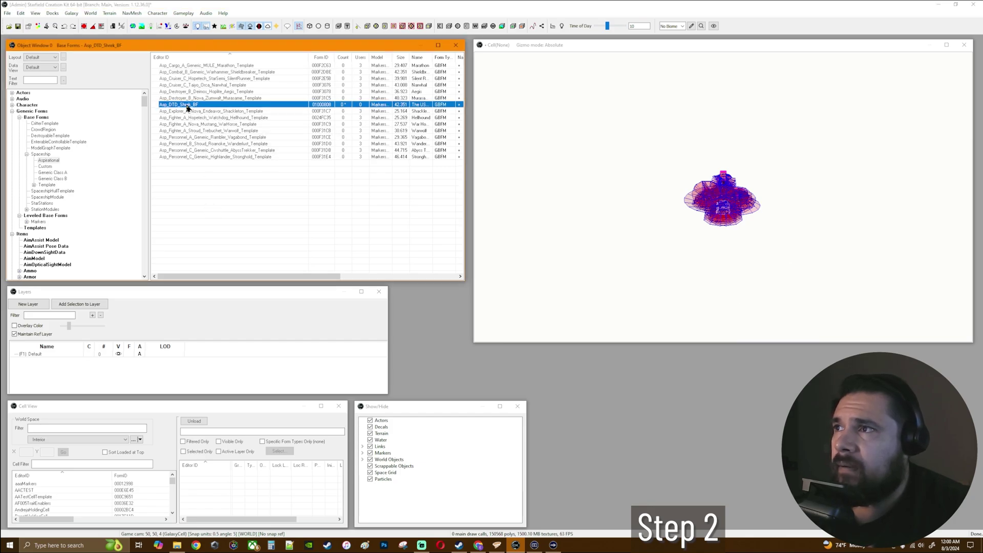
double_click(188, 105)
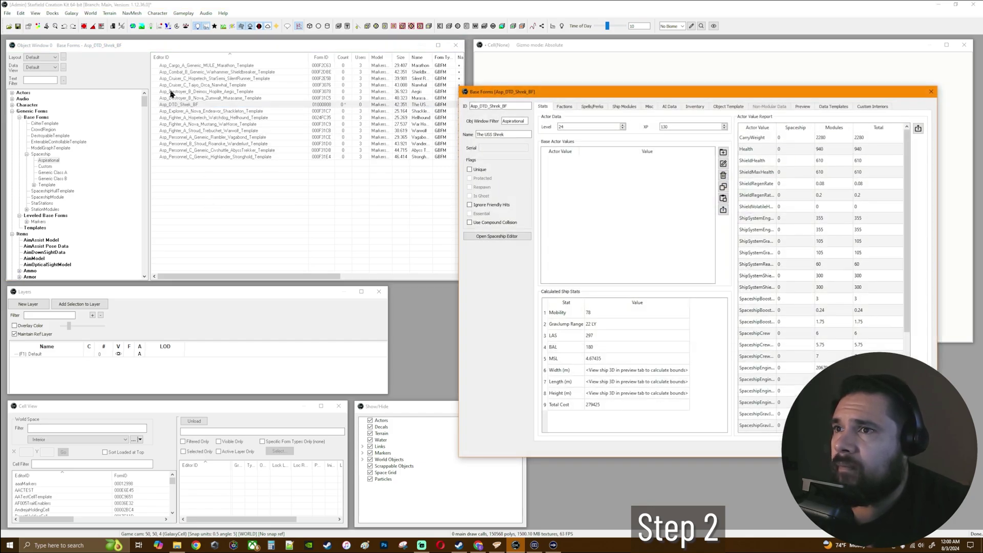
left_click(497, 238)
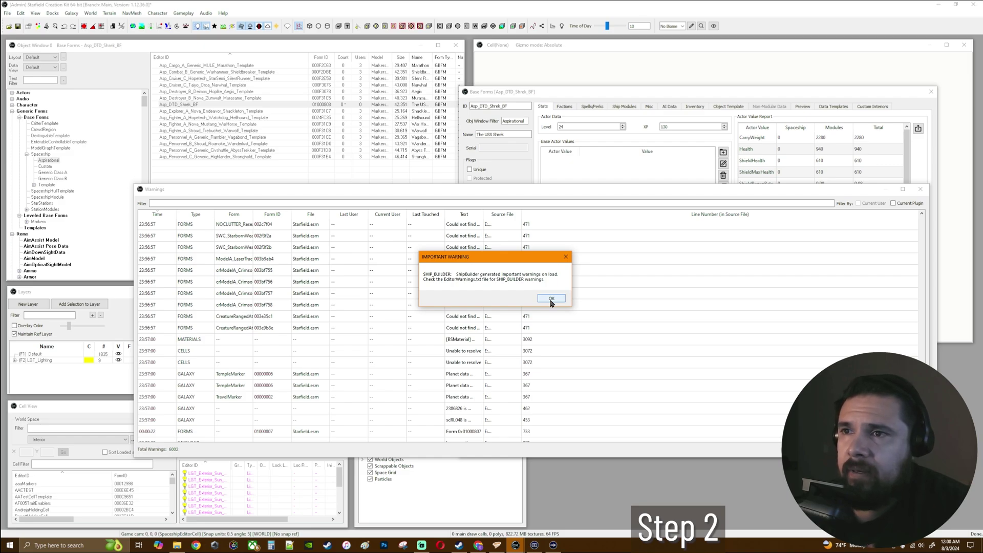
left_click(550, 298)
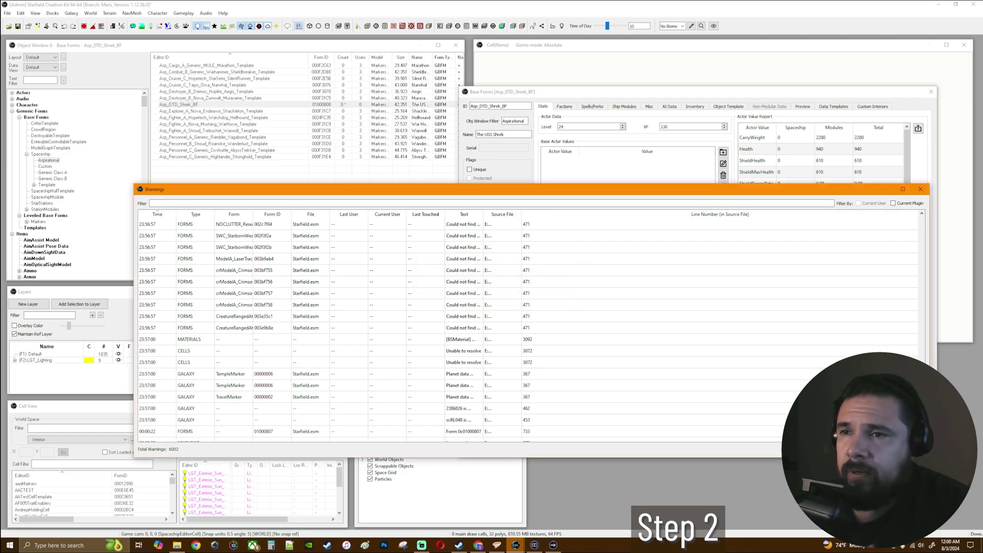
left_click(920, 189)
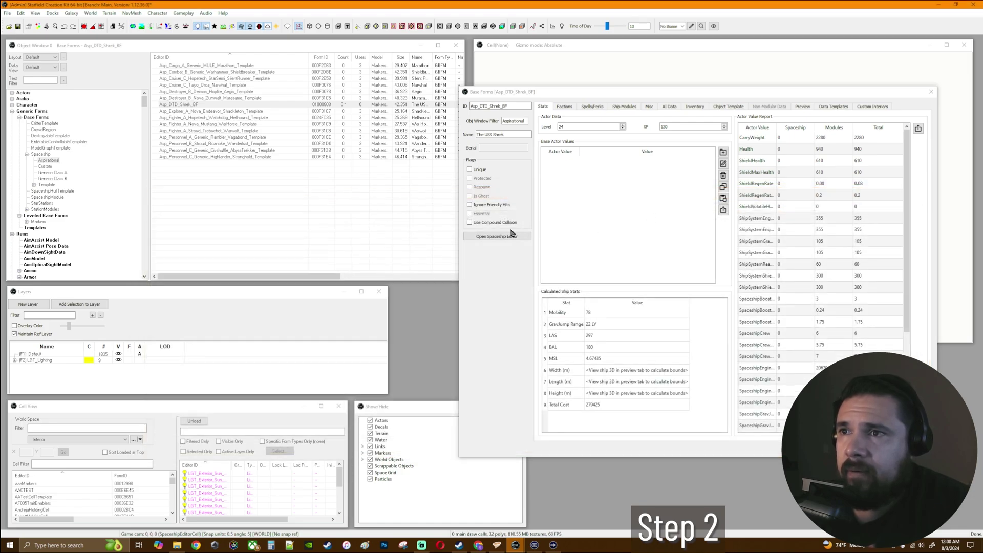
left_click(494, 238)
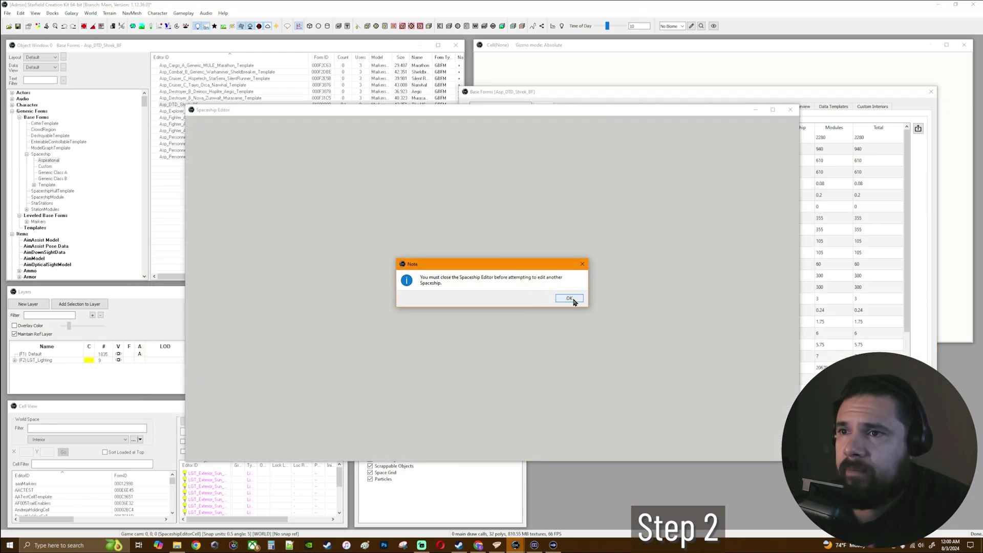
Step: Inspect the landing bay and the Nova Braking Engine - Port module from a side view
left_click(573, 300)
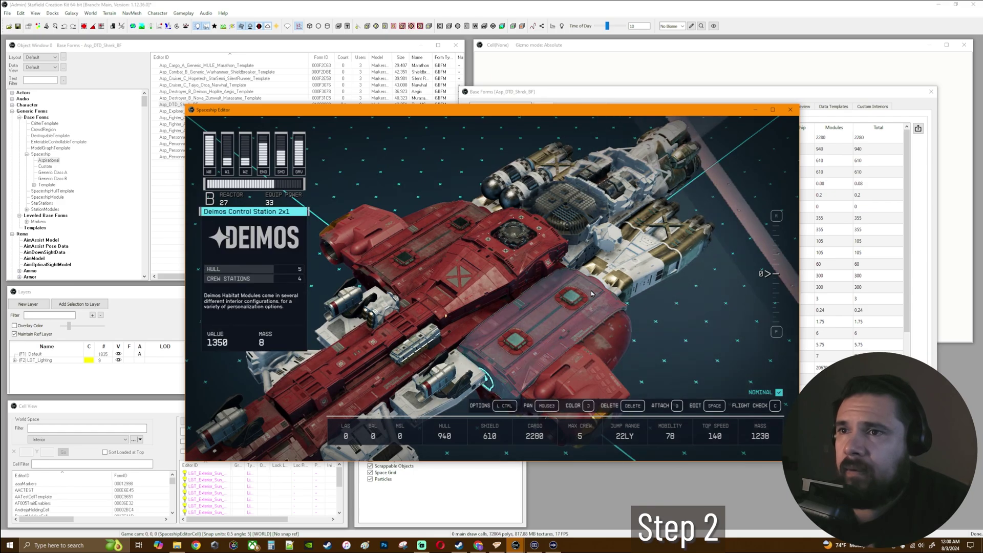
scroll(609, 312, "down", 5)
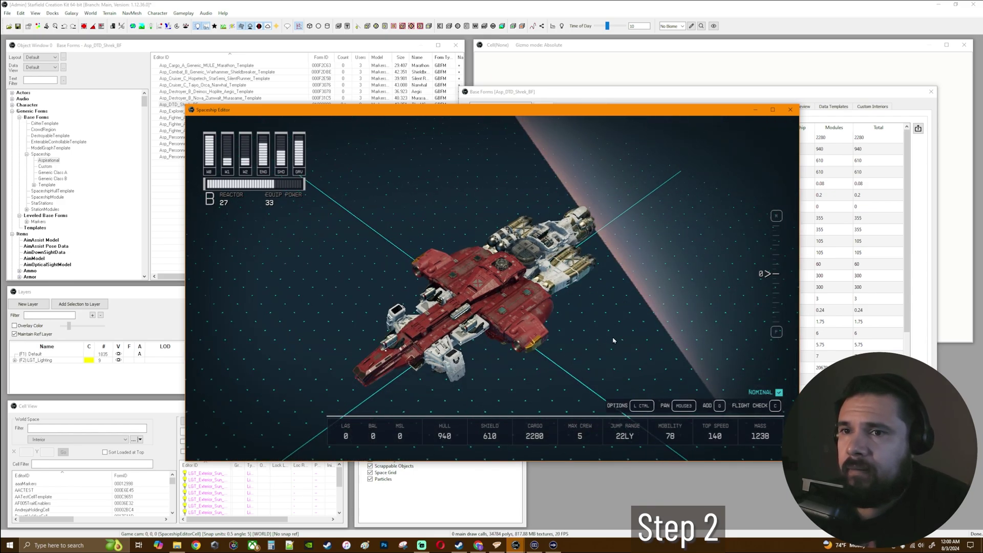
right_click_drag(630, 333, 573, 323)
scroll(535, 321, "up", 3)
left_click(535, 321)
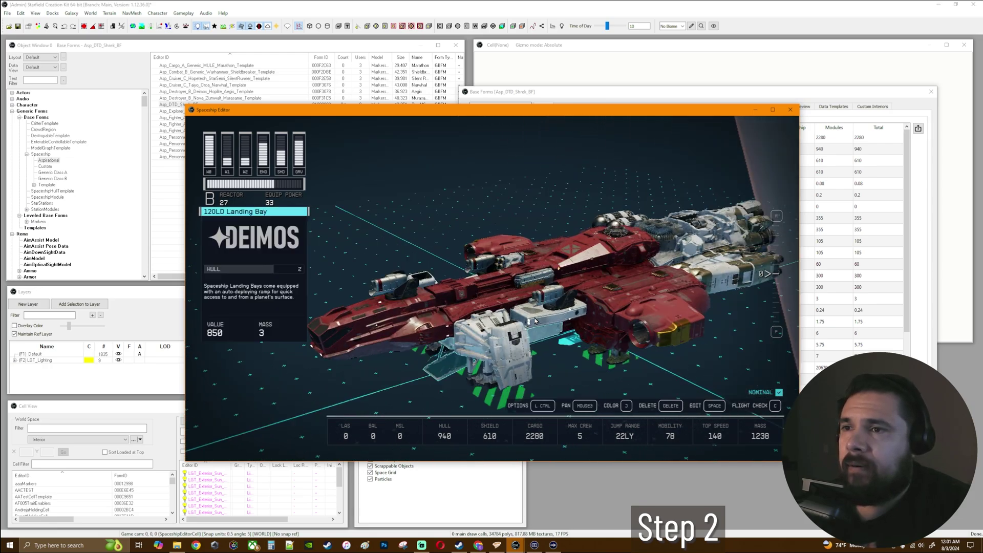
scroll(535, 321, "up", 2)
scroll(535, 321, "down", 3)
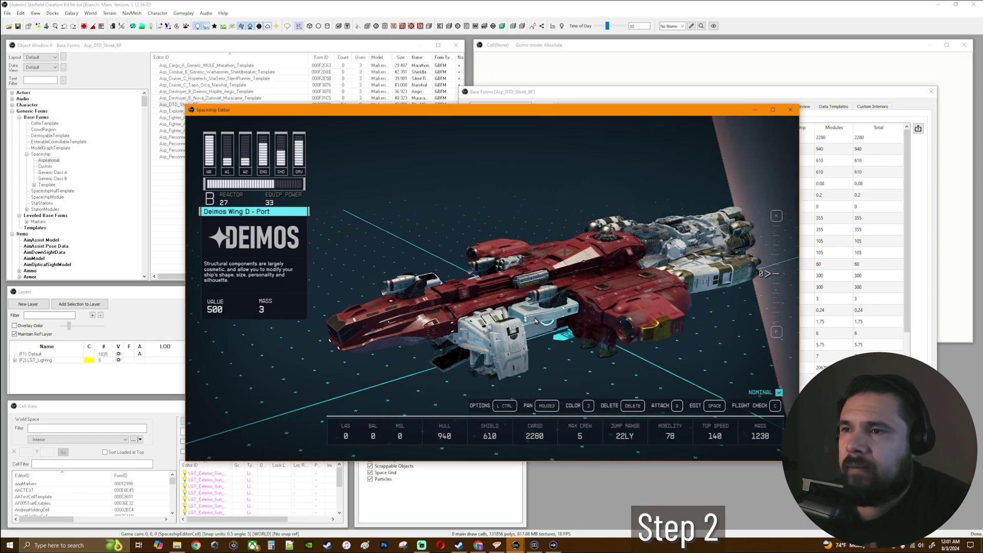
left_click(635, 324)
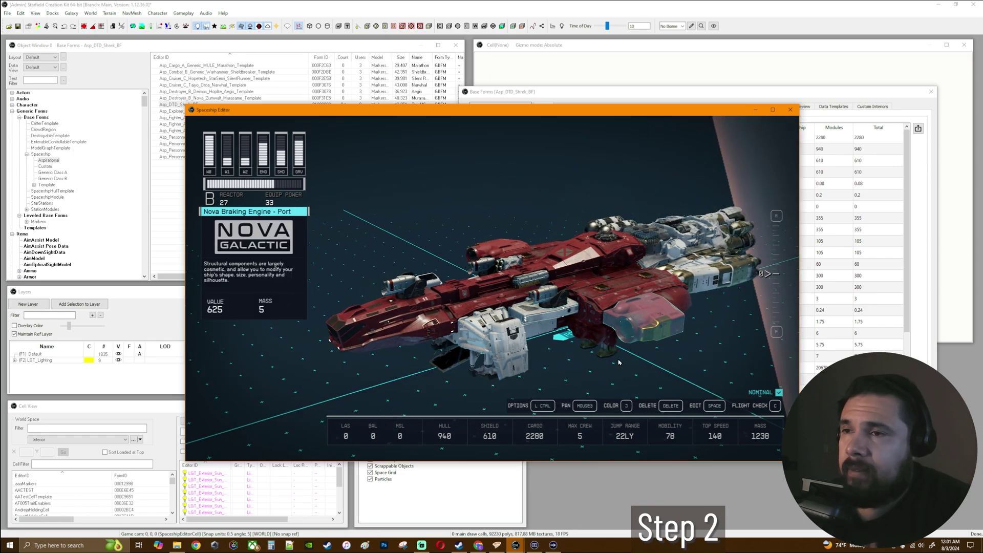
left_click(543, 360)
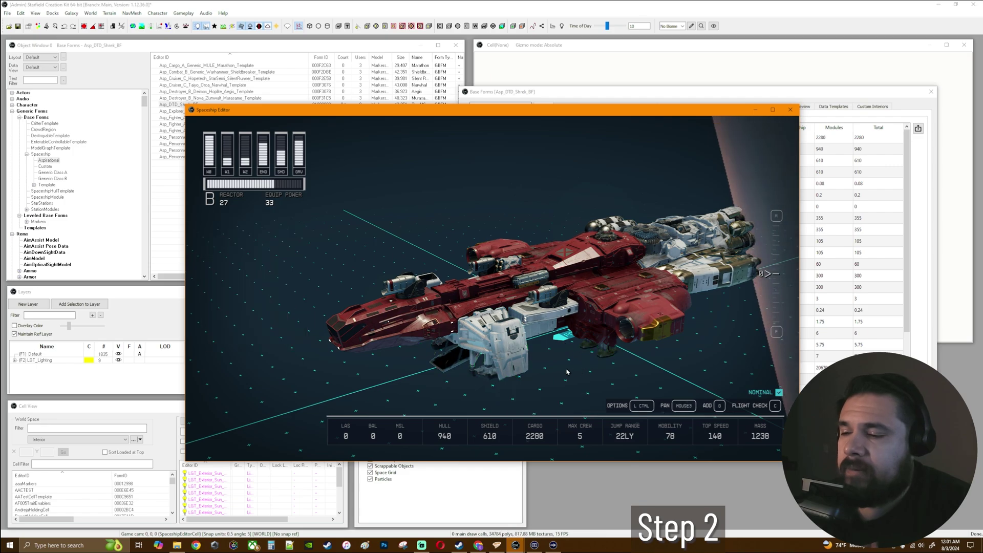
Step: Inspect the port landing gear and Deimos Wing D - Stbd module from front and top views
mouse_move(588, 360)
left_mouse_down()
mouse_move(670, 358)
mouse_move(598, 367)
mouse_move(552, 333)
left_mouse_up()
left_click(551, 333)
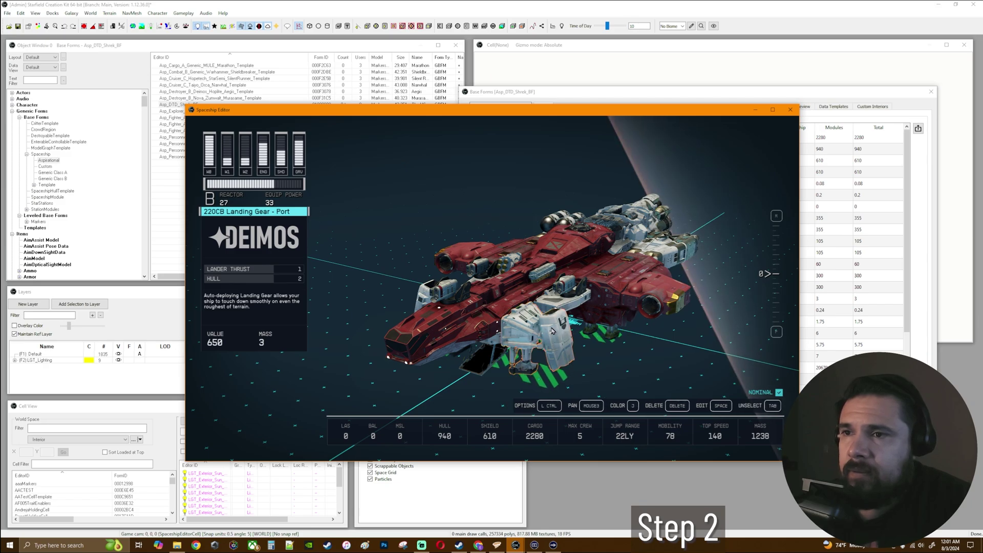
left_click(543, 332)
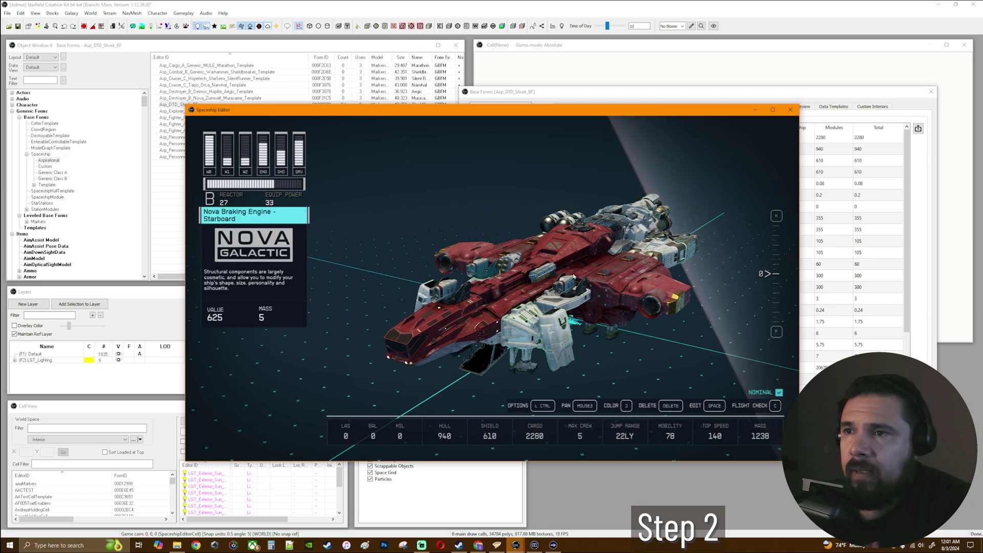
left_click(670, 323)
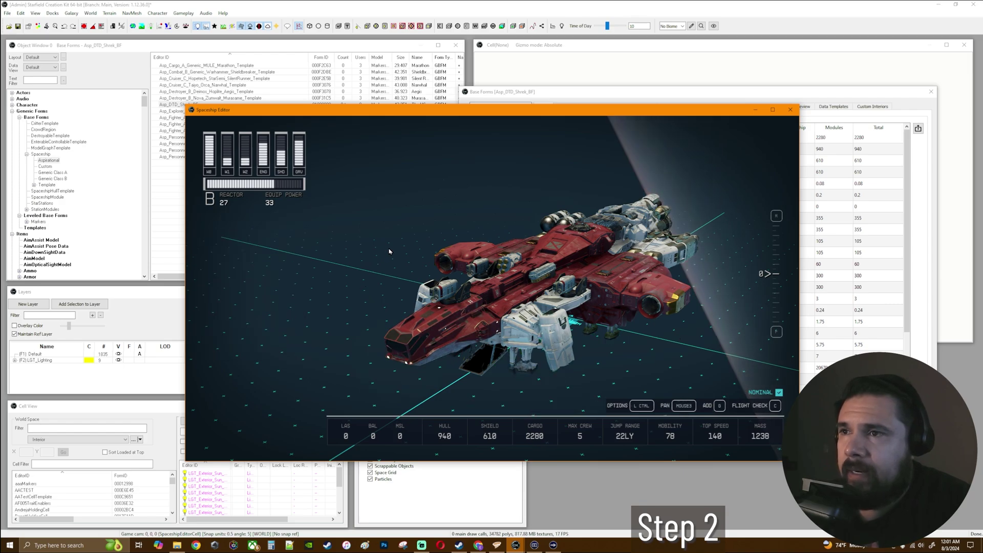
left_click_drag(378, 298, 460, 295)
left_click(495, 294)
left_click_drag(451, 256, 353, 188)
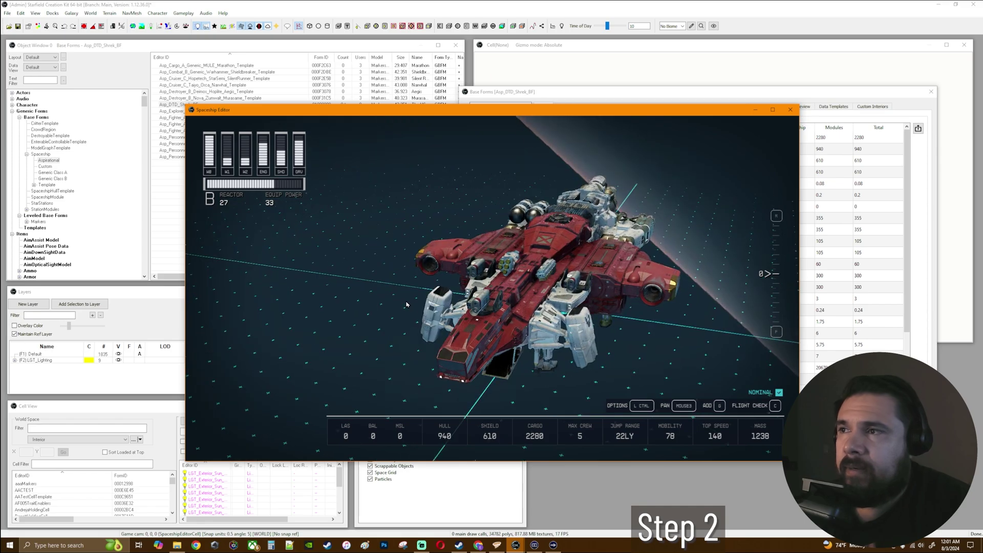
Step: Close the Spaceship Editor for The USS Shrek
left_click(791, 109)
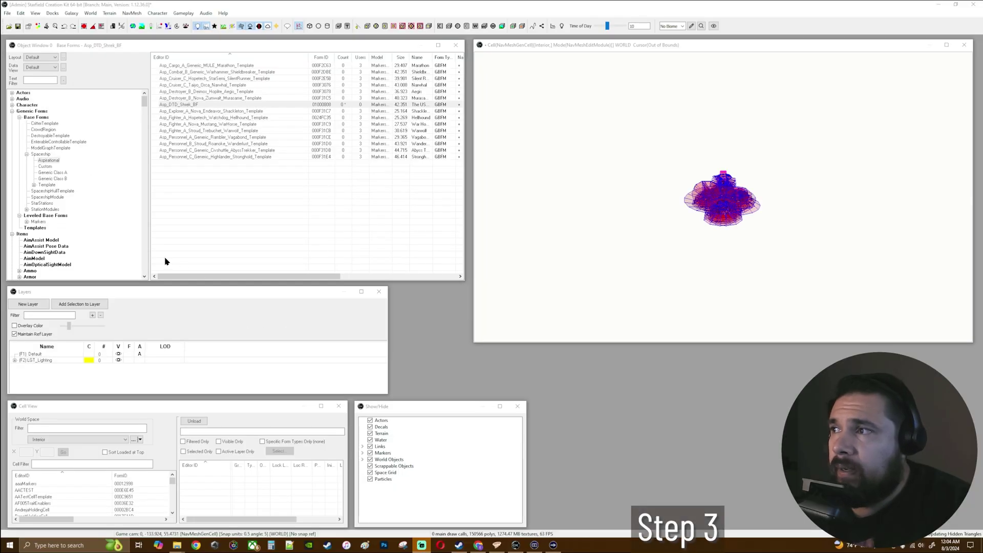
Step: Create a new leveled base form with the ID DTD_Shrek_GenericForm
left_click(51, 216)
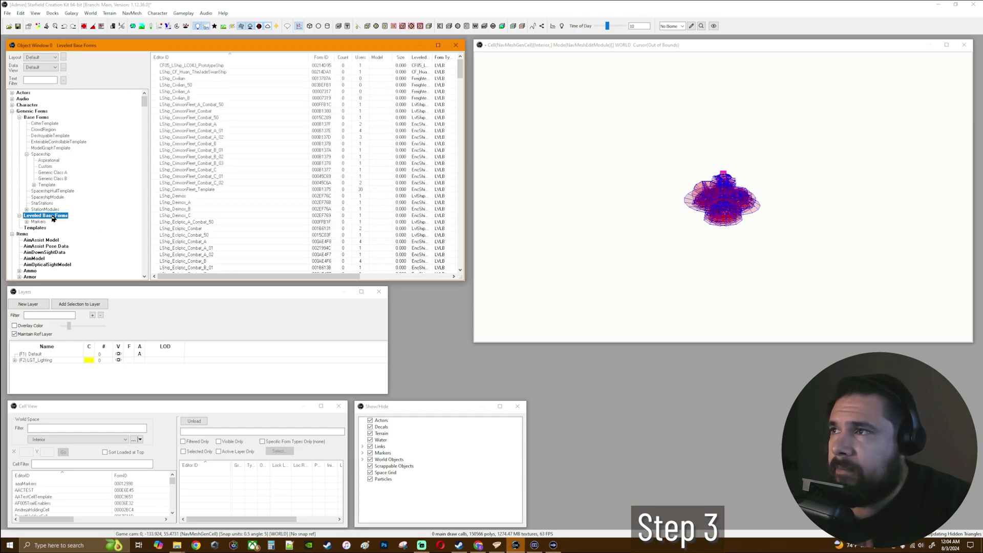
right_click(266, 131)
left_click(295, 134)
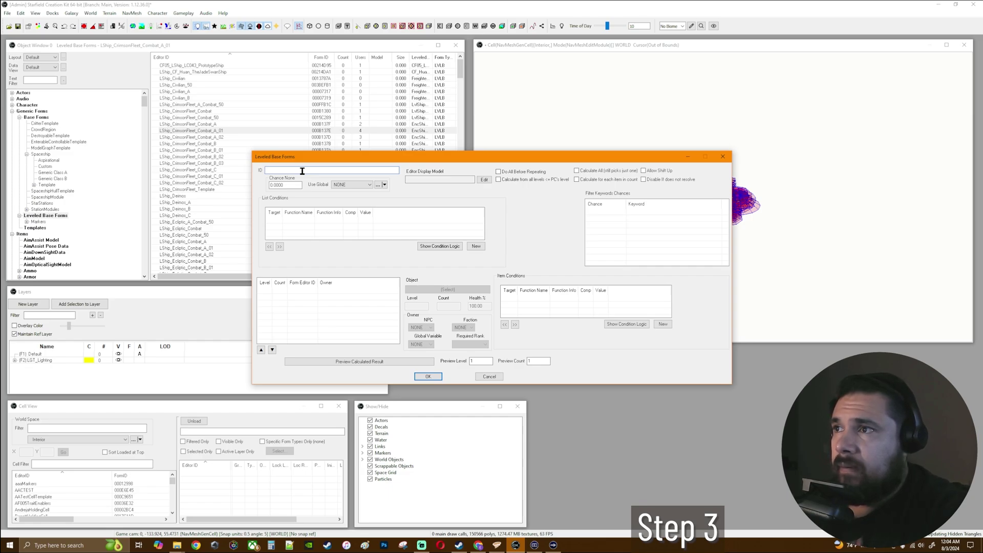
type("DTD_Shrek_GenericForm")
Step: Add an Asp_DTD_Shrek_BF entry at level 20 and enable Calculate for each item in count
right_click(311, 313)
left_click(329, 314)
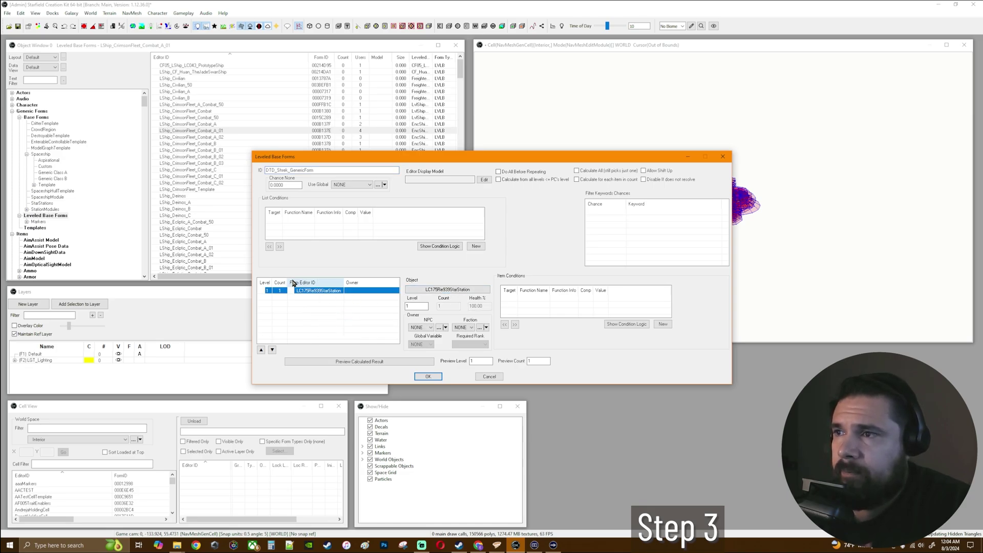
left_click(444, 290)
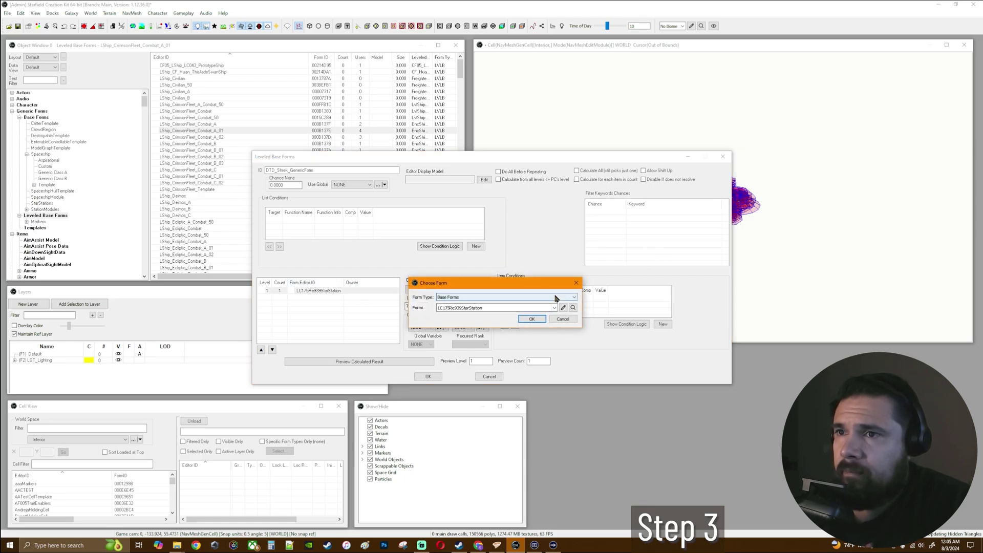
left_click(556, 298)
left_click(555, 305)
left_click(554, 307)
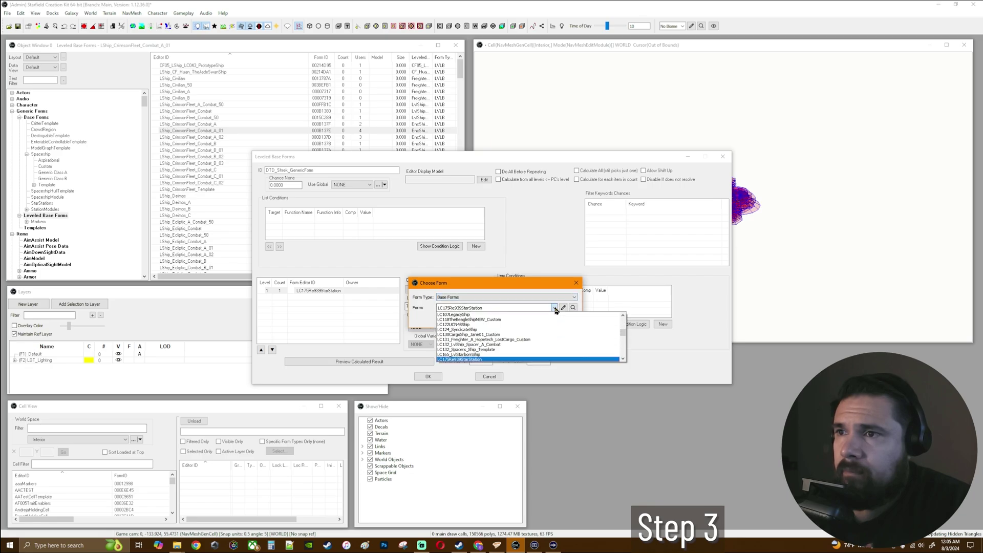
left_click_drag(623, 331, 622, 319)
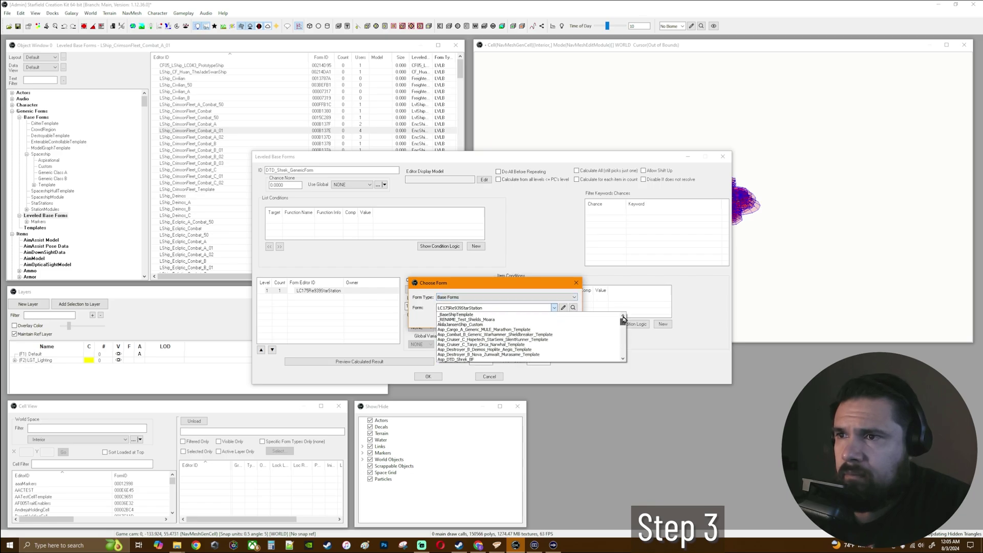
left_click(481, 360)
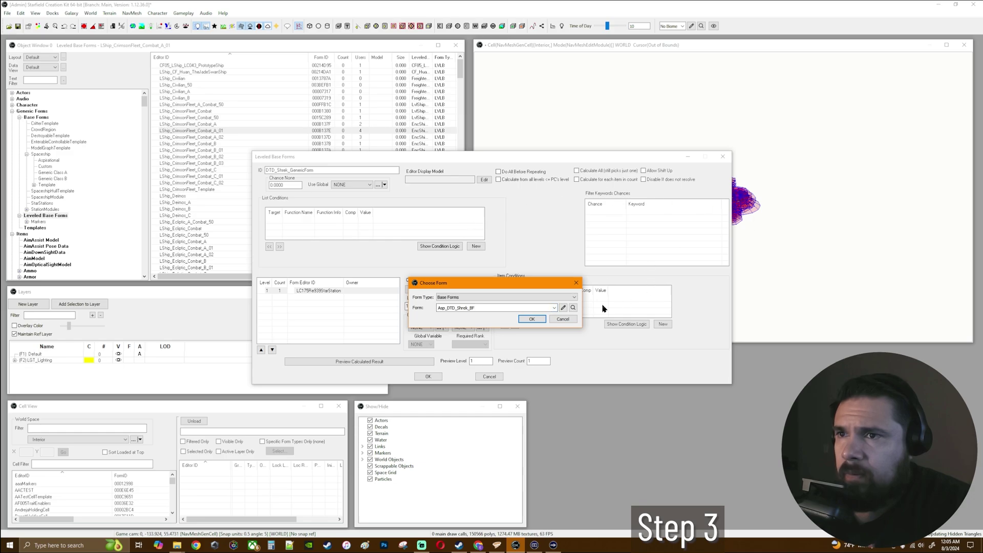
left_click(532, 319)
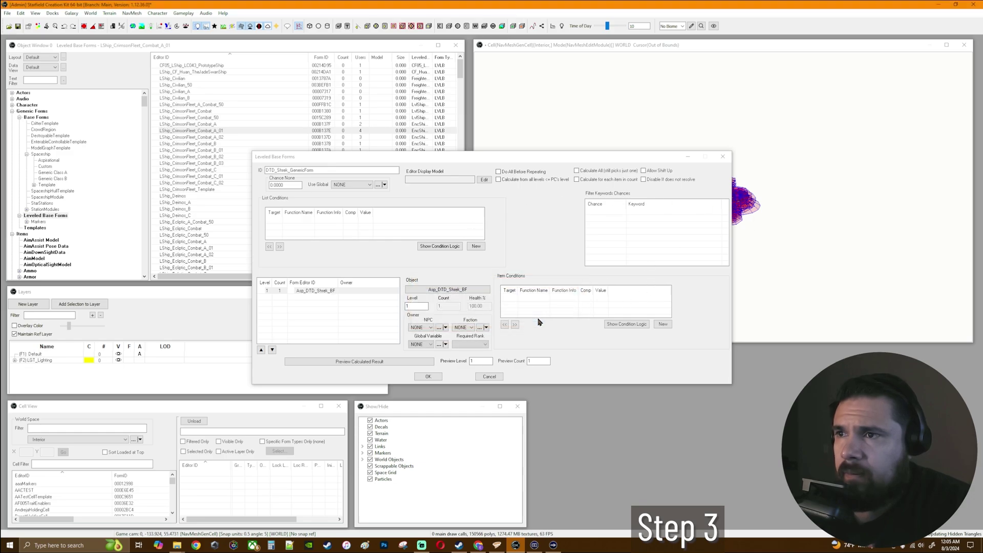
left_click(577, 179)
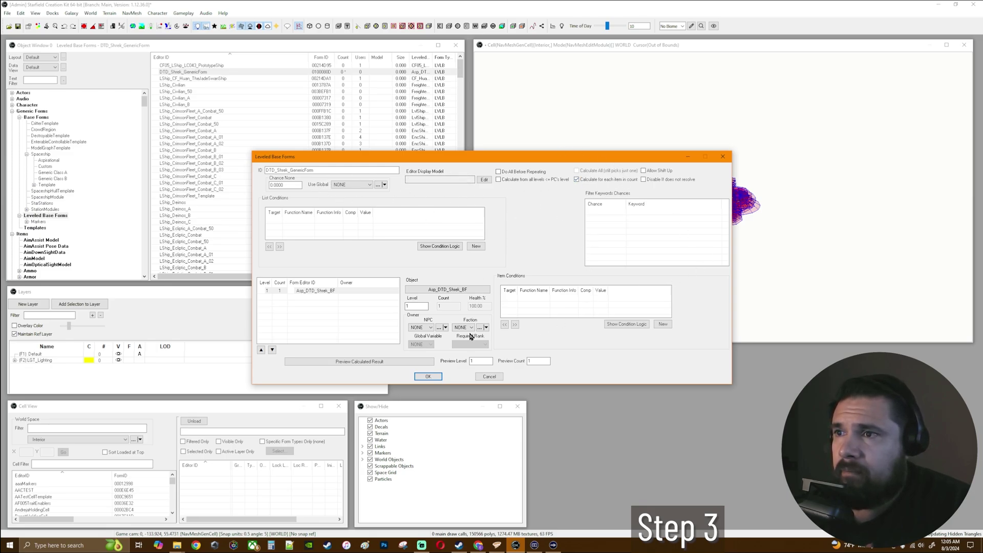
left_click(421, 306)
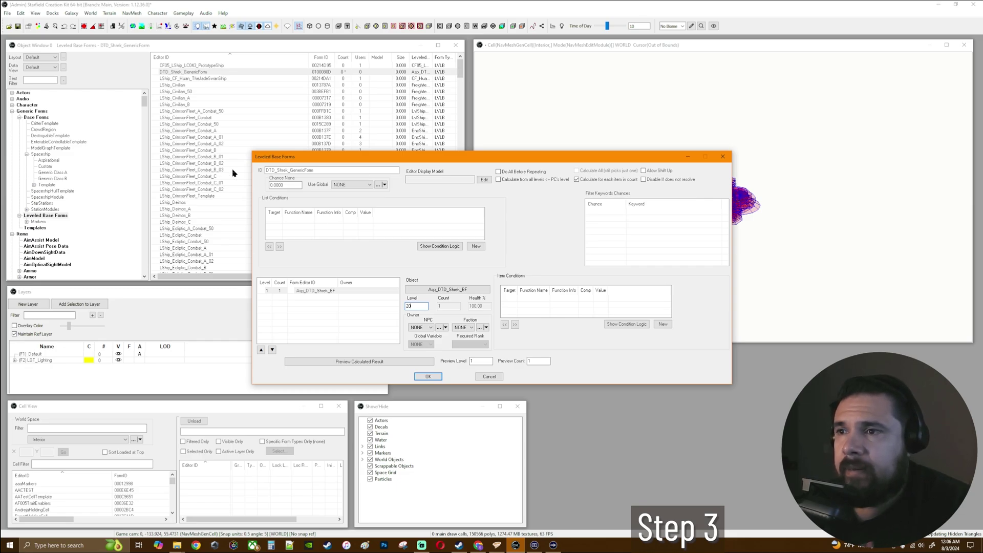
Step: Close the leveled list and save the work as plugin SVF-DTD-Tut.esp
left_click(429, 377)
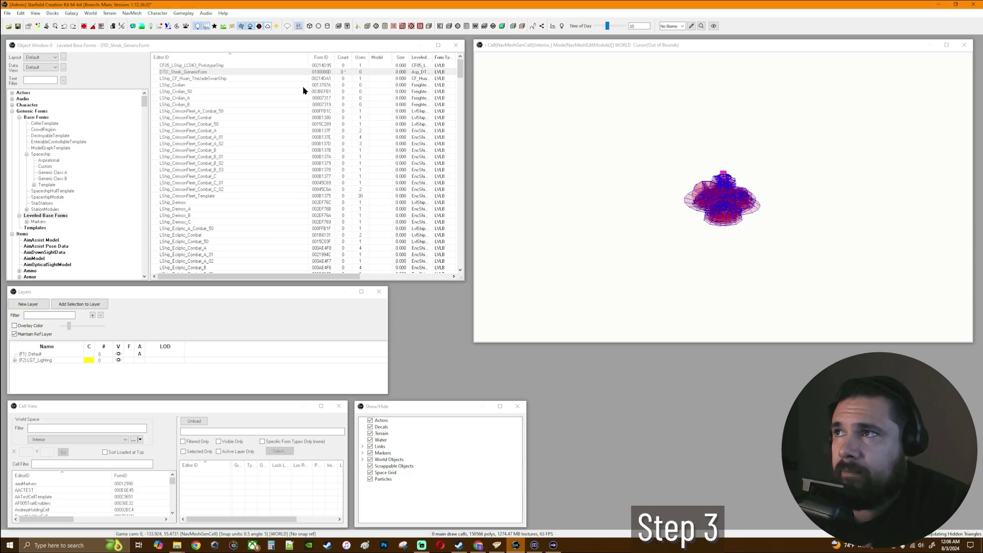
left_click(7, 13)
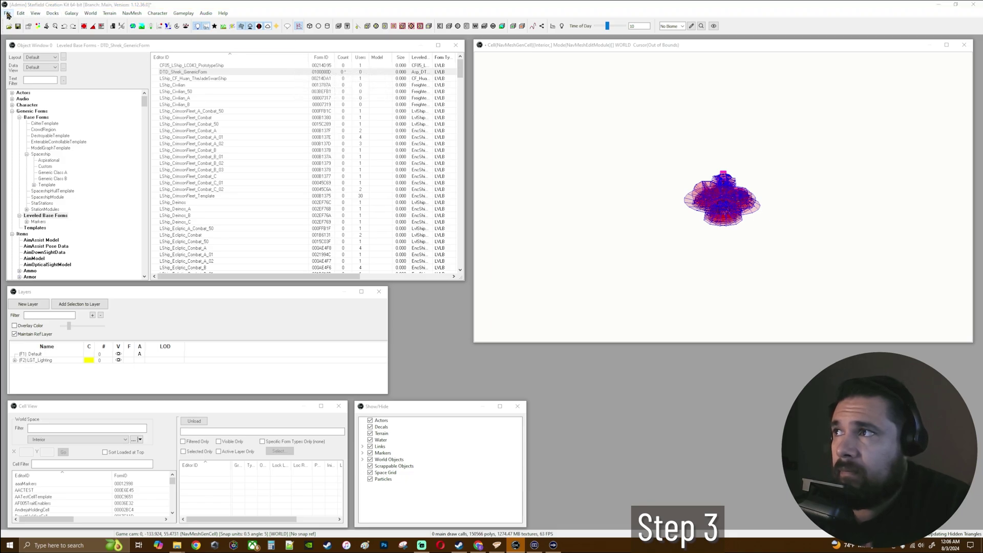
left_click(26, 30)
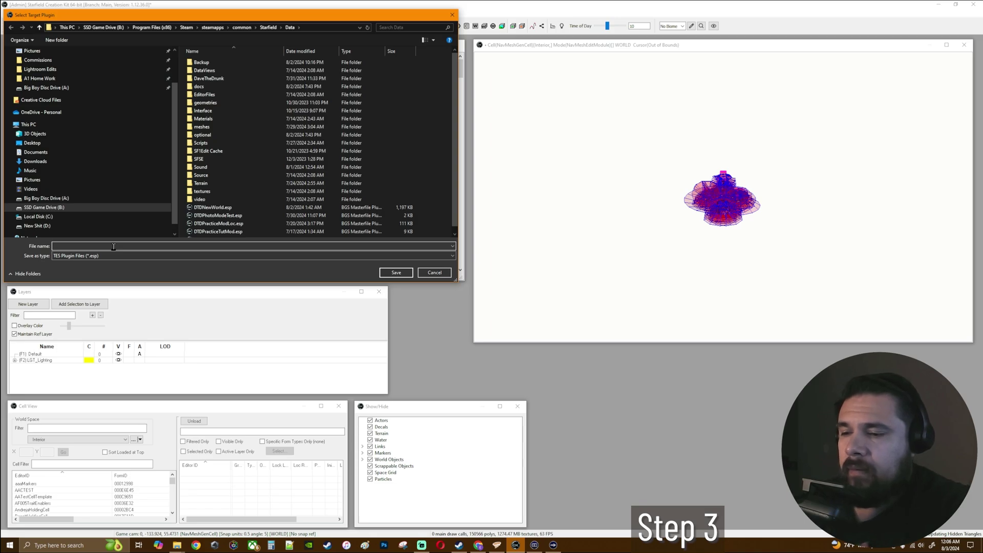
type("SV")
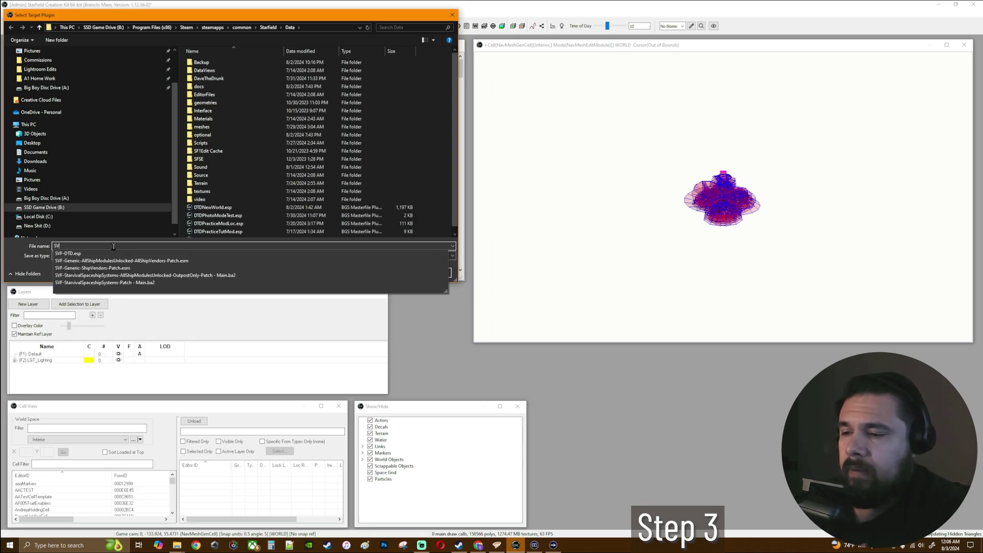
type("F-DTD-Tut")
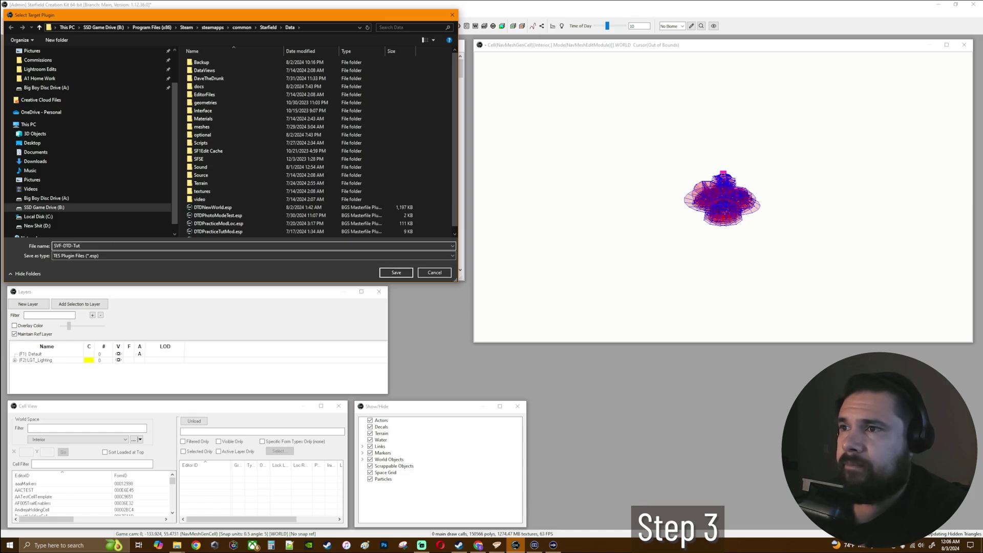
key("Return")
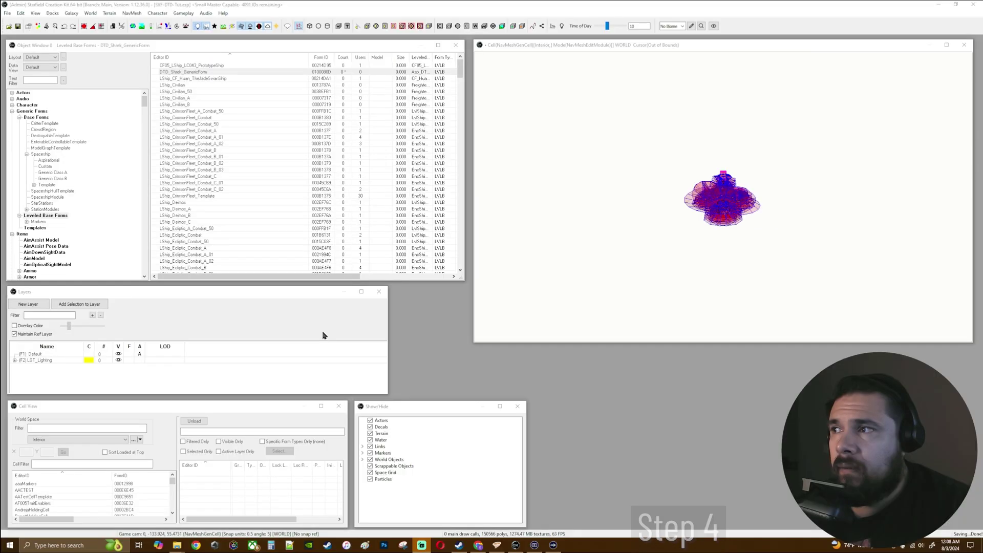
Step: Create a new form list under Miscellaneous > FormList with the ID DTD_Shrek_Distro
scroll(79, 193, "down", 5)
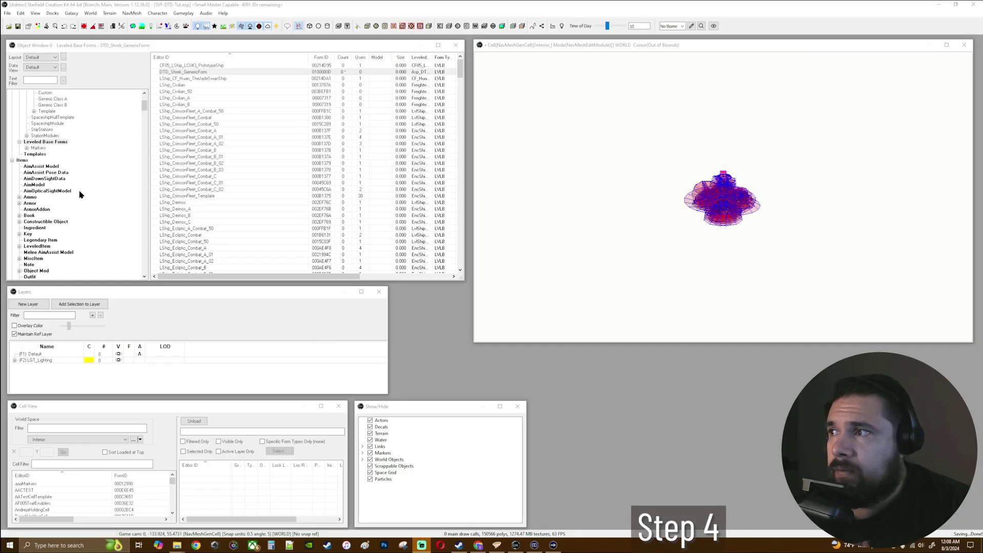
scroll(79, 193, "down", 7)
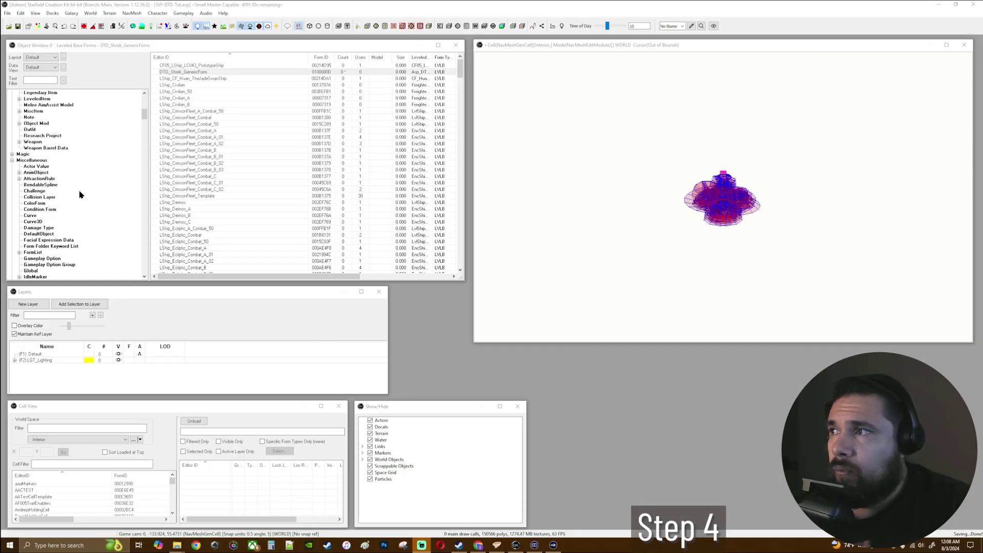
left_click(38, 161)
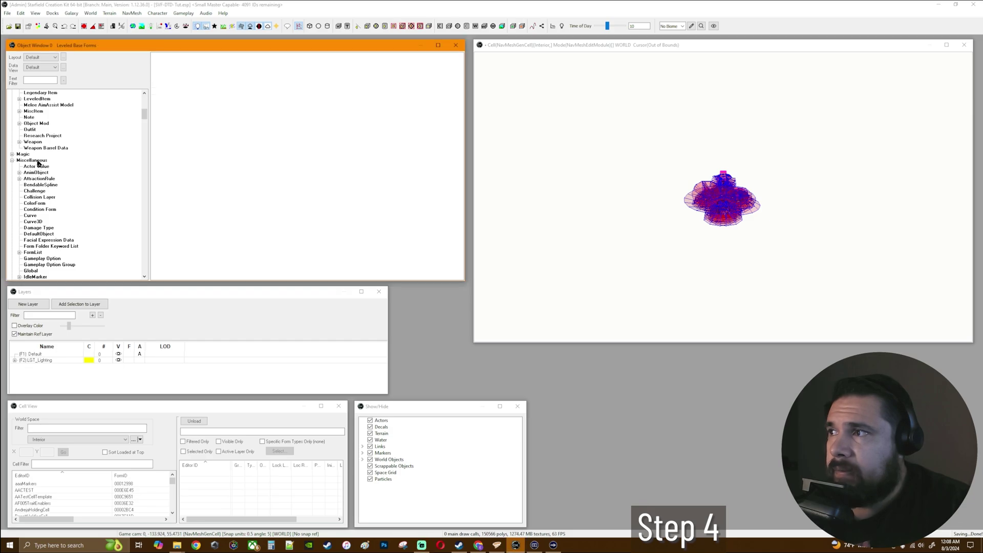
left_click(38, 253)
right_click(269, 152)
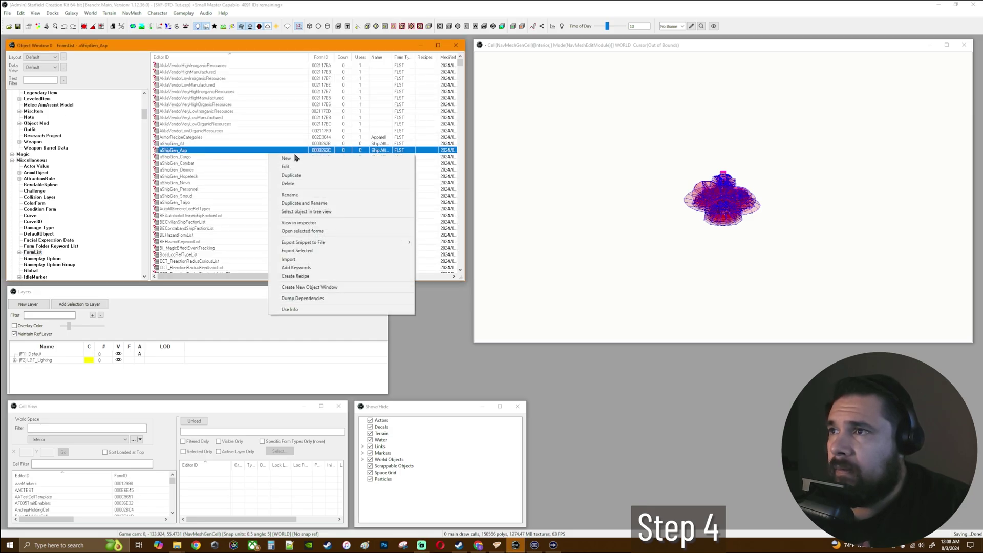
left_click(297, 158)
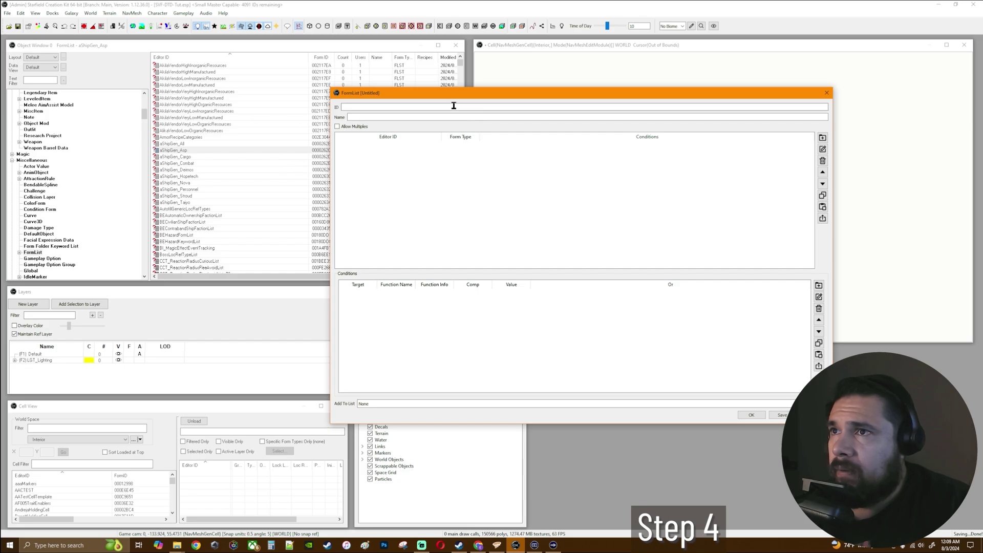
type("DTD_Shrek_Distro")
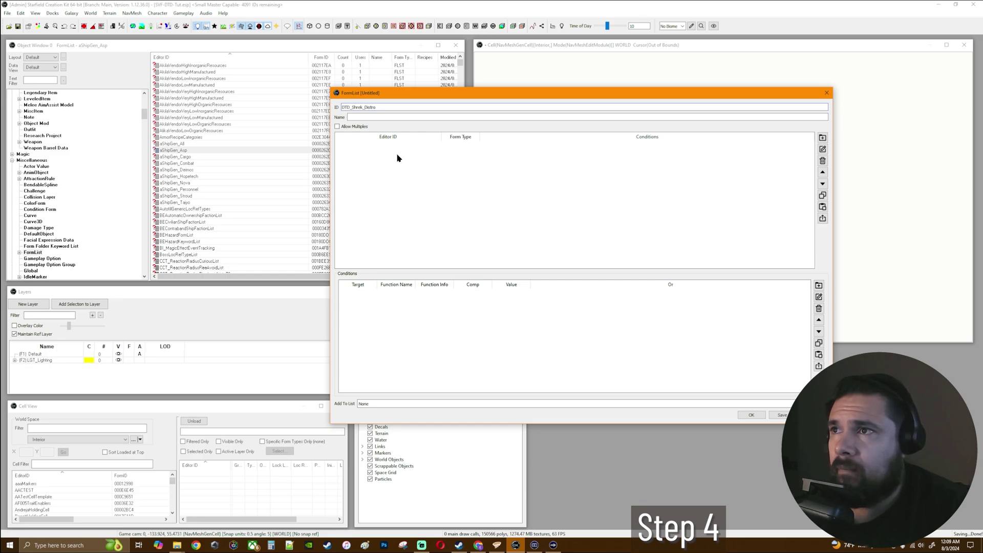
Step: Add the leveled base form DTD_Shrek_GenericForm as the form list's entry
right_click(449, 193)
left_click(483, 198)
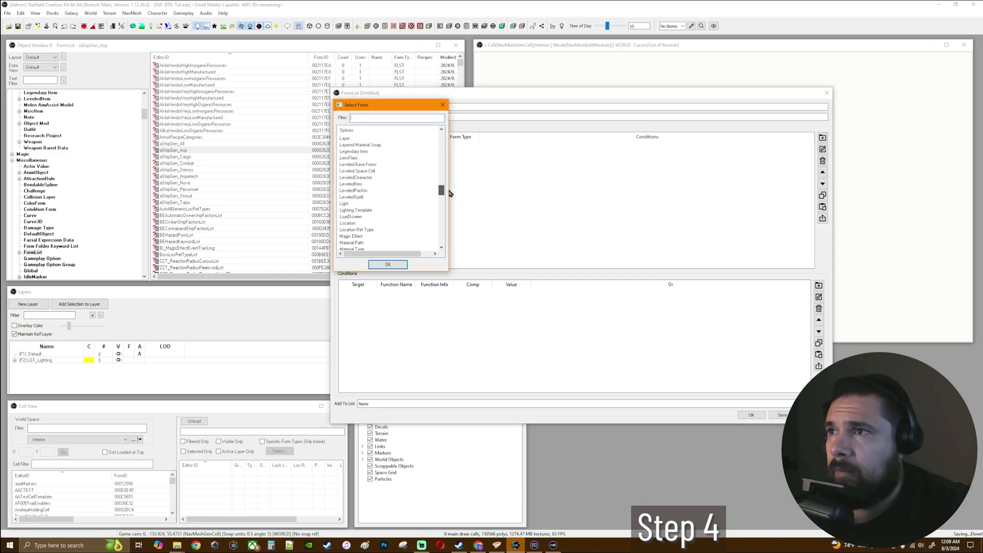
left_click(361, 164)
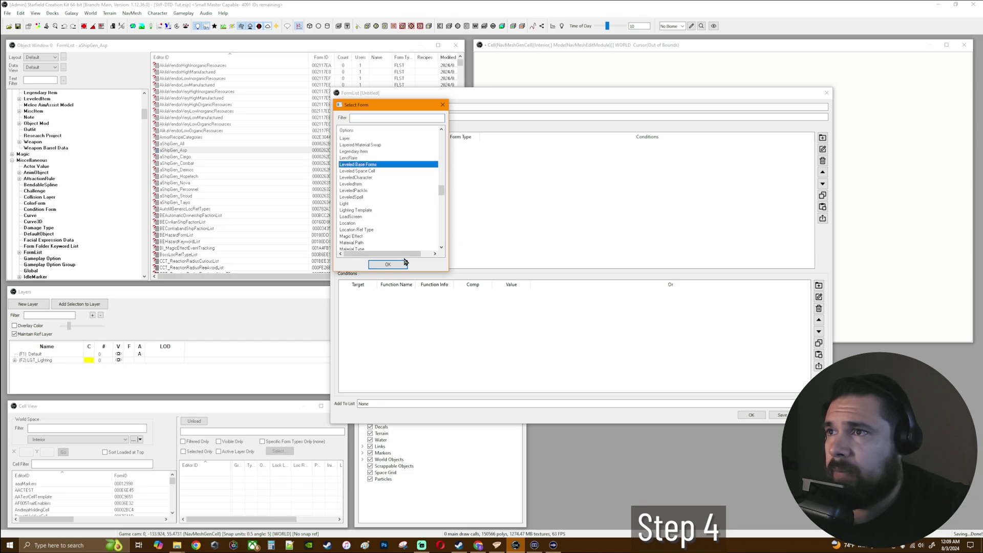
left_click(387, 263)
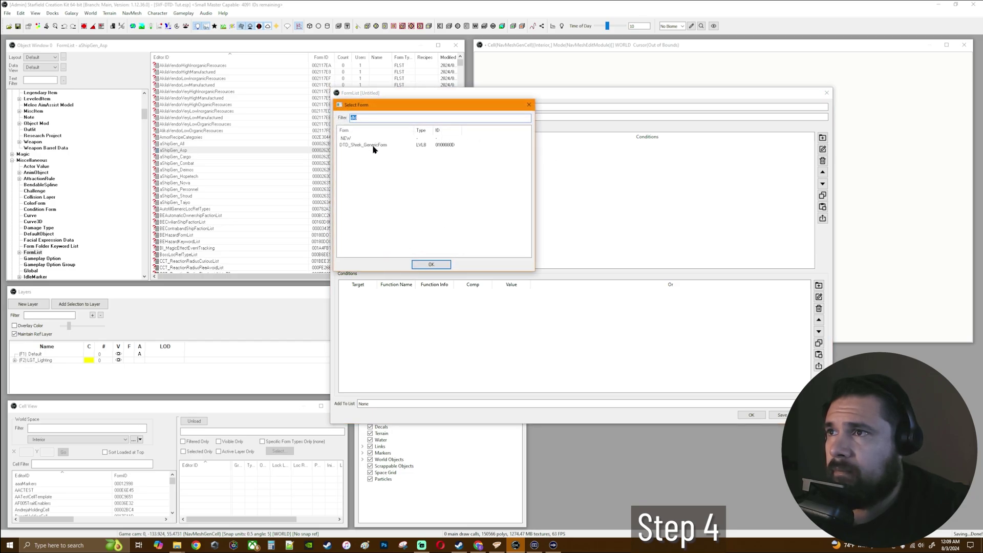
left_click(372, 146)
left_click(431, 264)
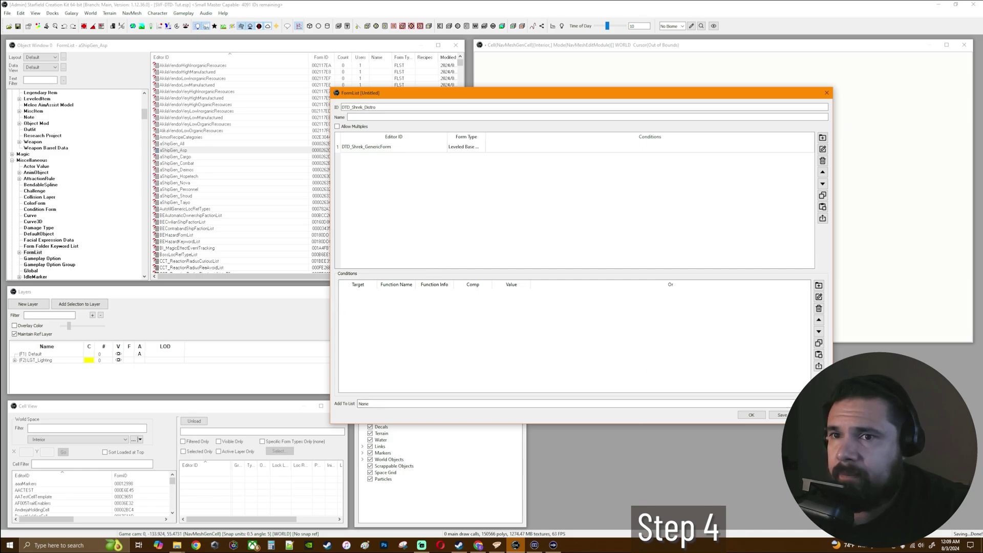
Step: Add DTD_Shrek_Distro to an SVF ShipVendorList location entry and save the form list
left_click(741, 404)
type("svf")
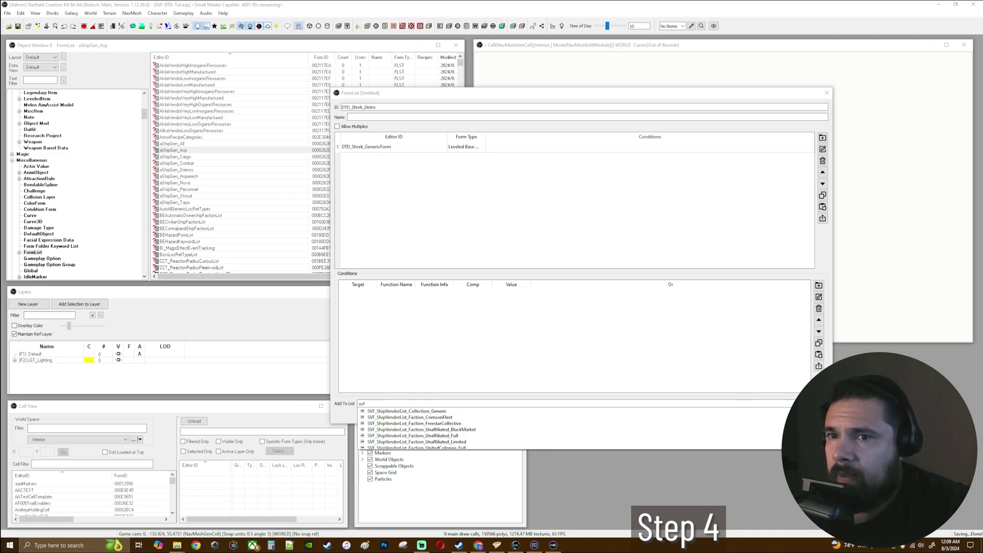
scroll(420, 429, "down", 4)
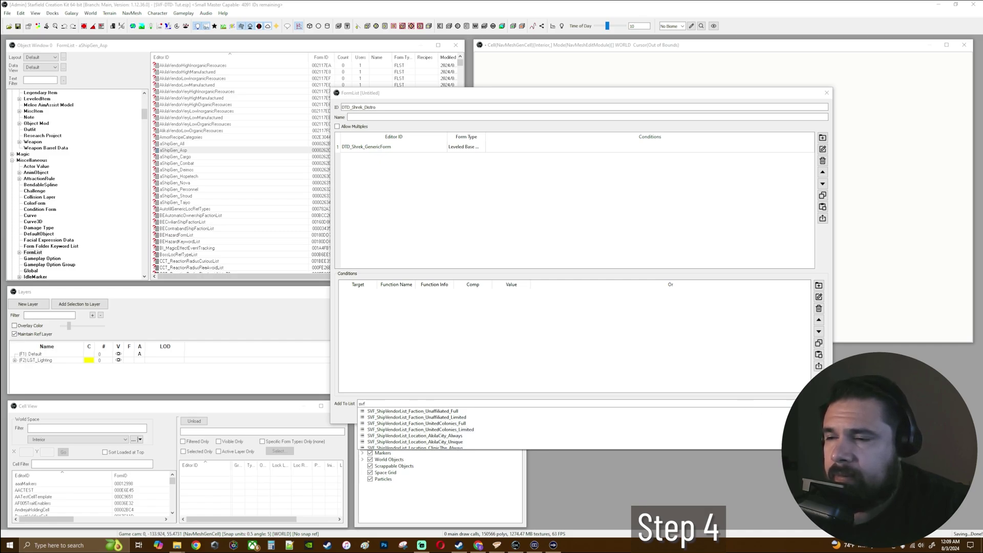
scroll(420, 429, "down", 1)
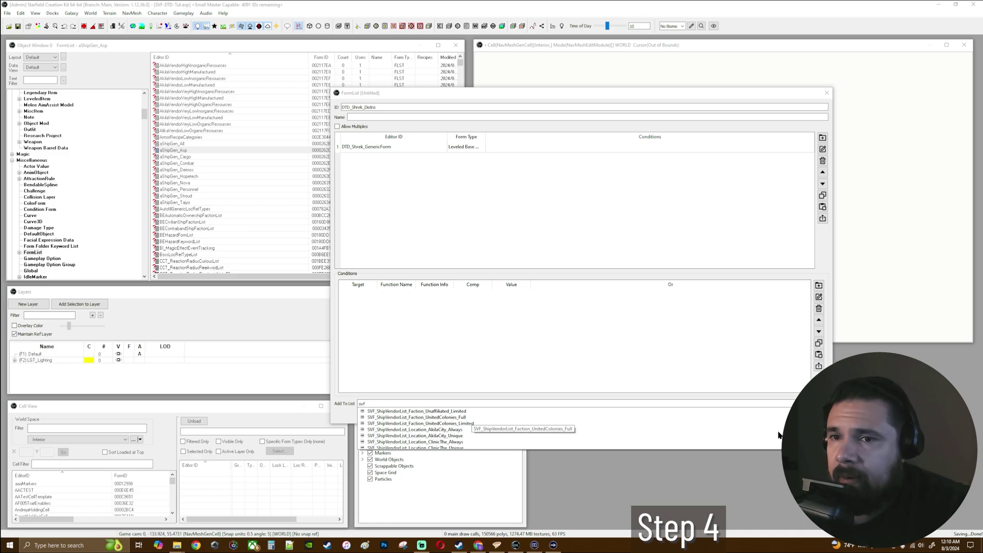
scroll(780, 435, "down", 1)
scroll(780, 435, "down", 5)
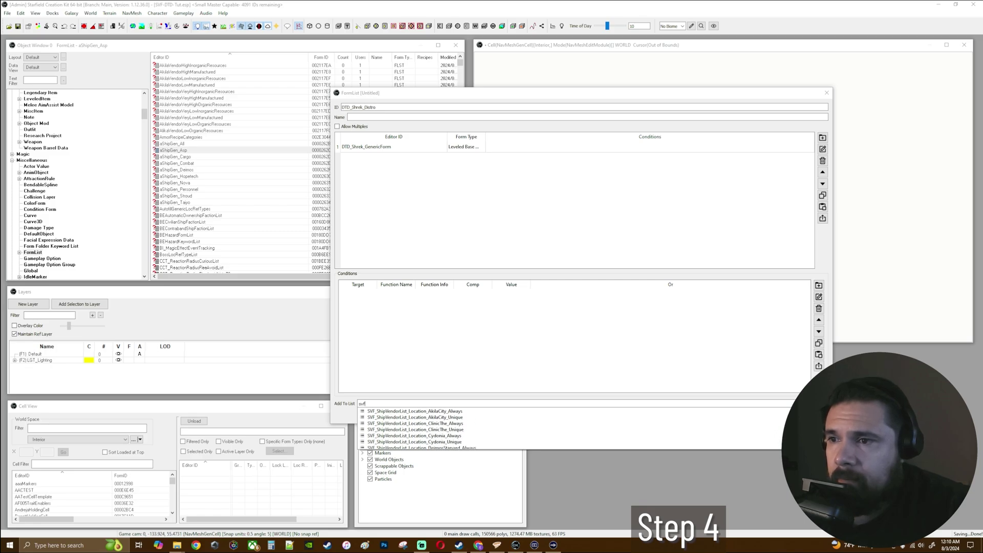
scroll(780, 435, "down", 7)
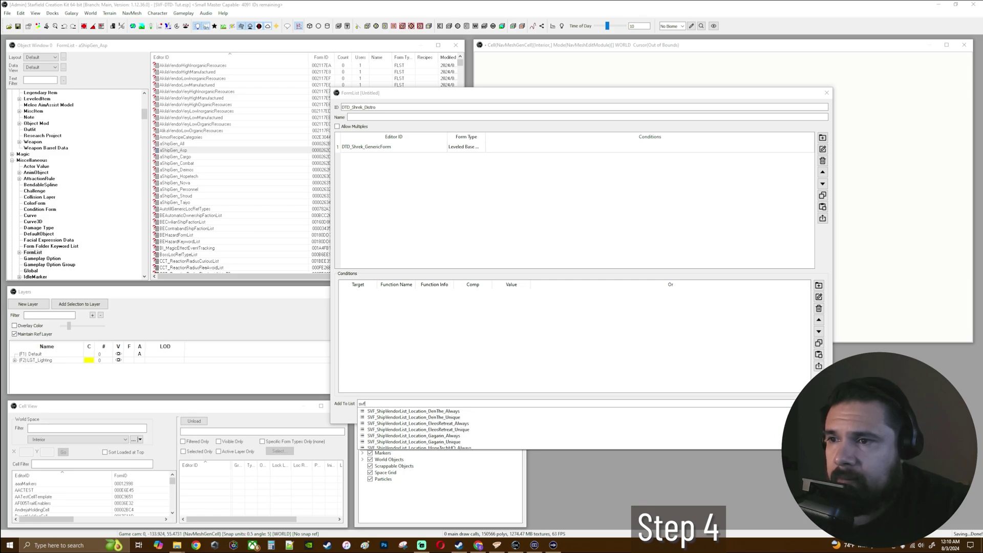
scroll(780, 435, "up", 10)
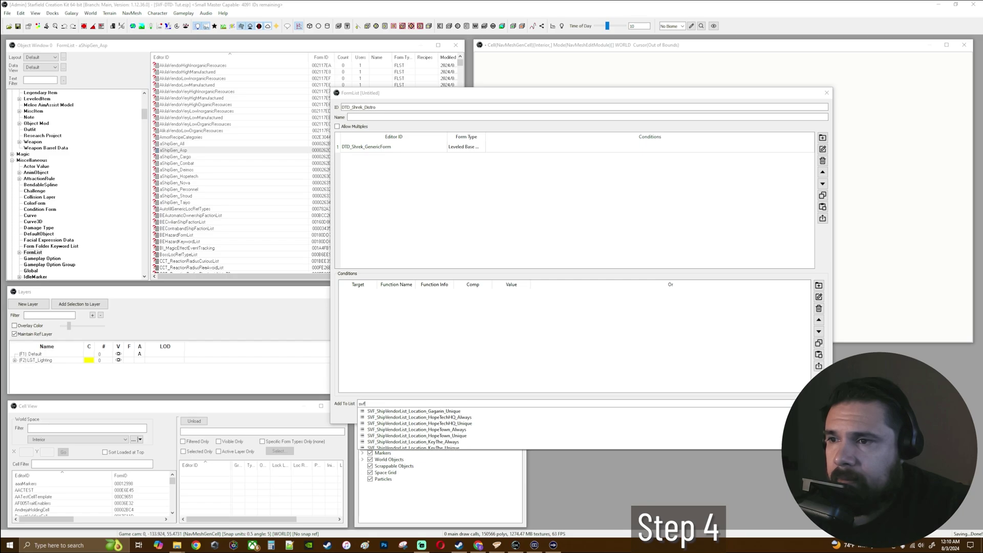
scroll(780, 435, "down", 6)
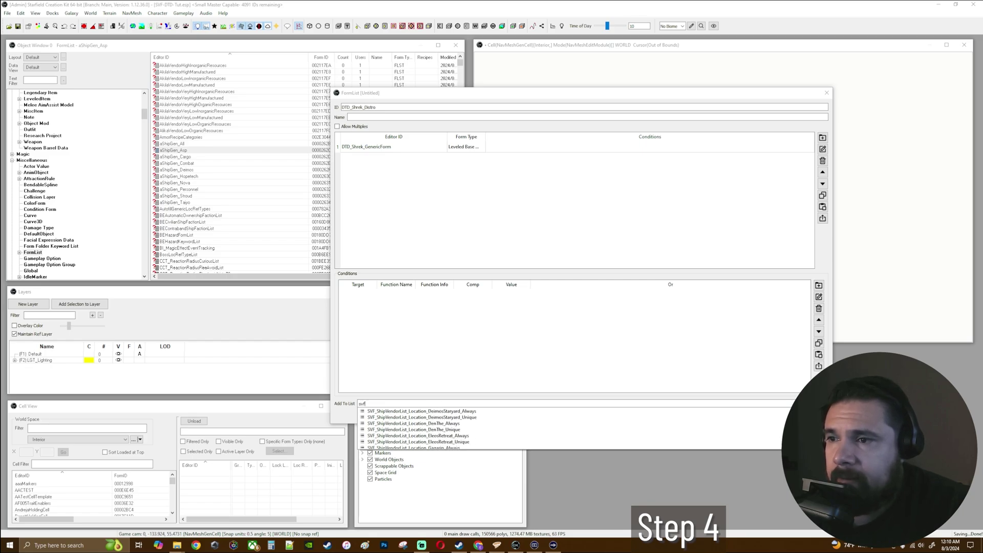
scroll(780, 435, "down", 4)
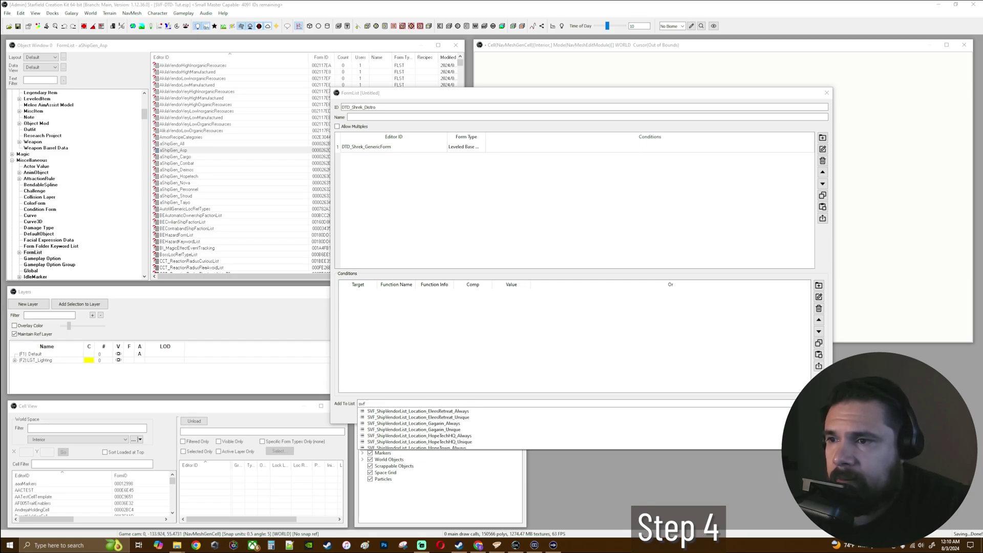
scroll(780, 435, "down", 9)
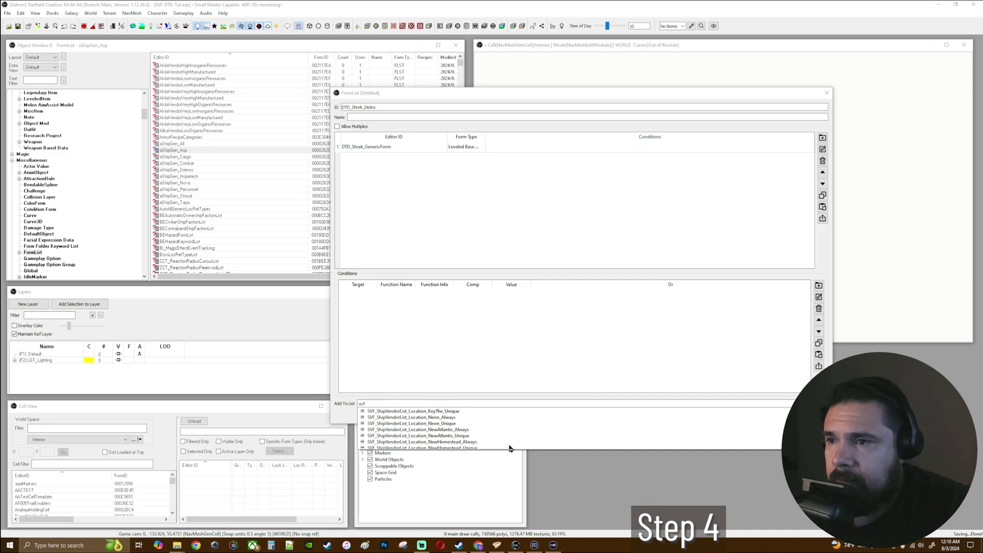
left_click(457, 433)
left_click(756, 421)
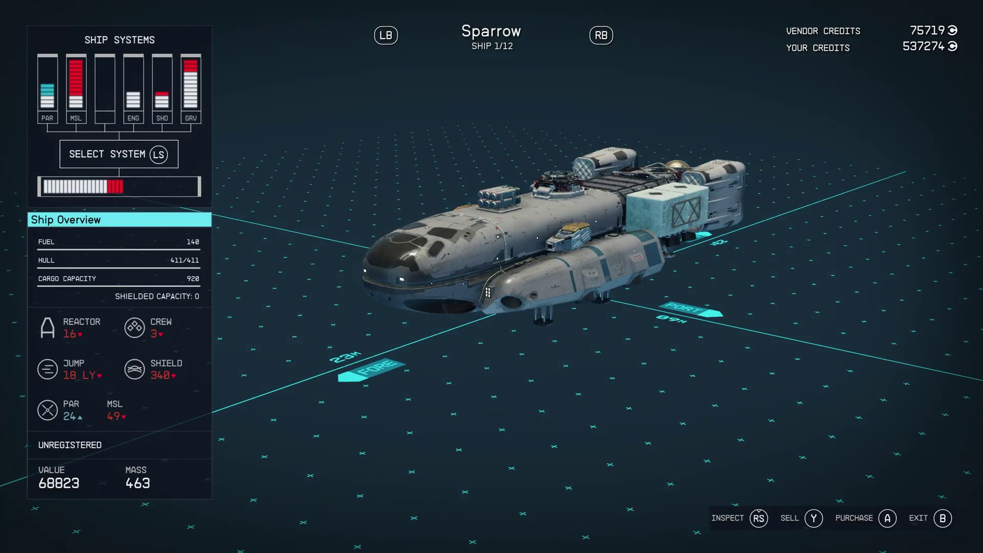
Step: Cycle through the vendor's ships for sale to The USS Shrek, ship 12 of 12, valued at 265443 credits
key("q")
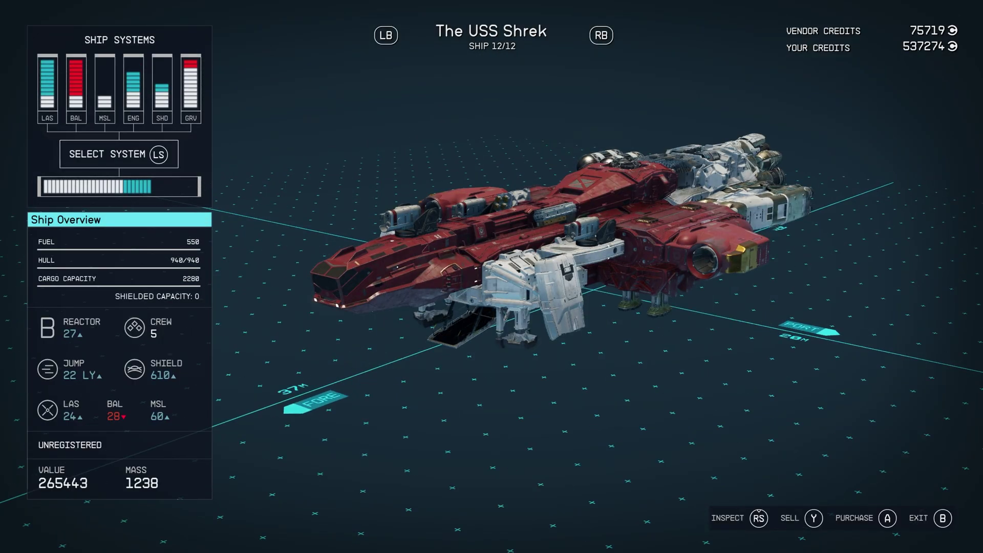